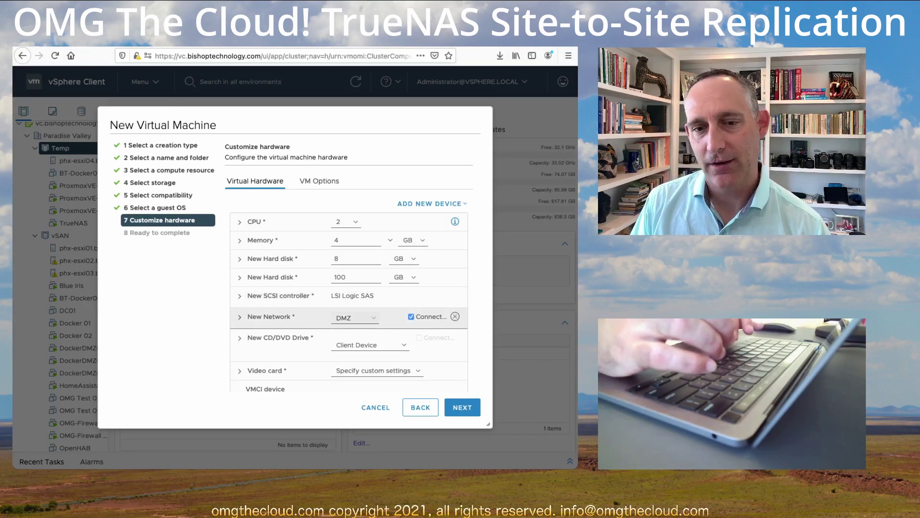
Assign the new virtual machine's network adapter to the OMG Server Site2 network
{"action": "left_click", "coordinate": [355, 317]}
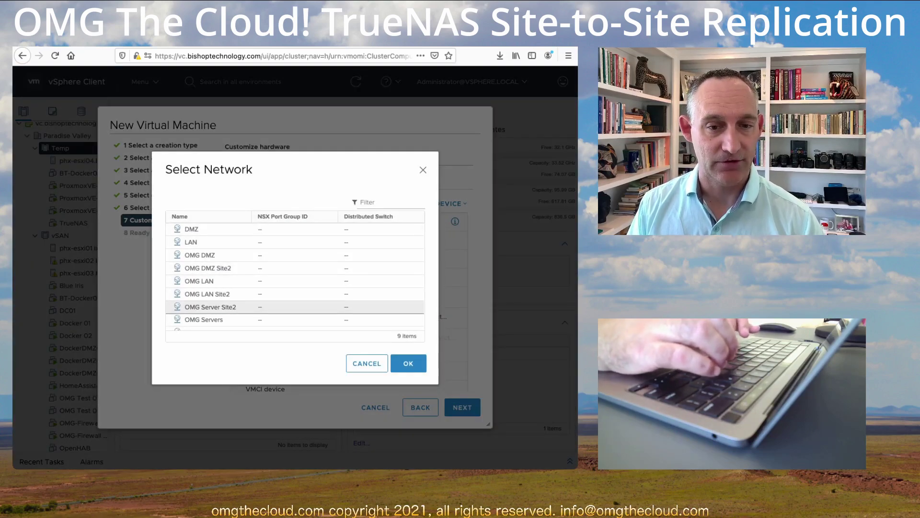
{"action": "left_click", "coordinate": [210, 307]}
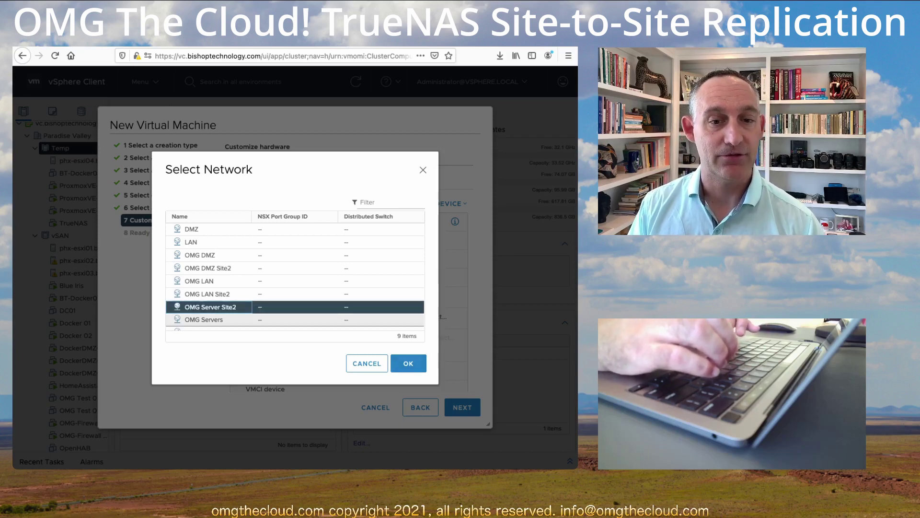
{"action": "left_click", "coordinate": [210, 320]}
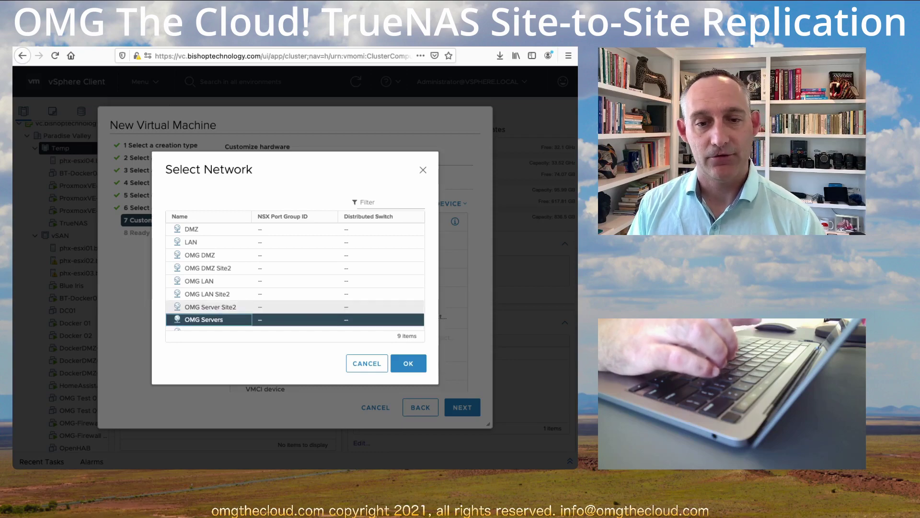
{"action": "left_click", "coordinate": [295, 306]}
{"action": "left_click", "coordinate": [408, 363]}
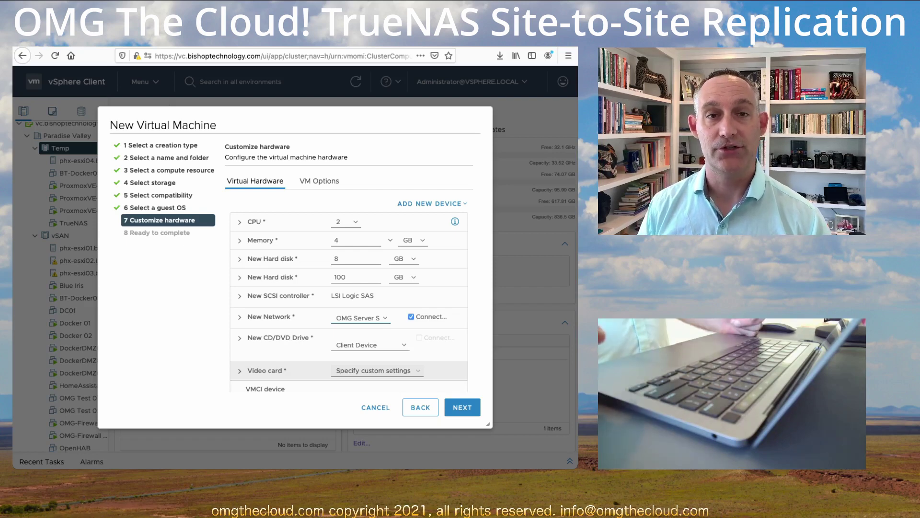
{"action": "mouse_move", "coordinate": [422, 350]}
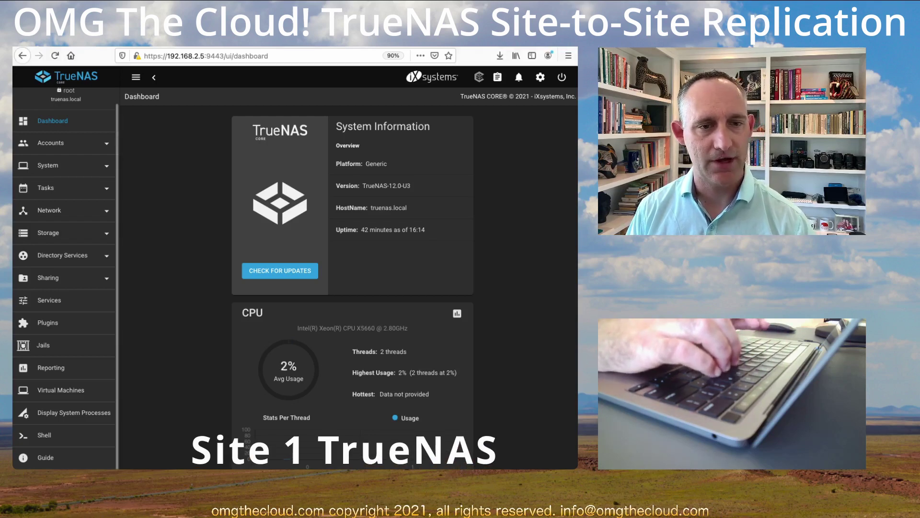
Set the hostname of the Site 1 TrueNAS to truenas-S1 in its global network configuration
{"action": "left_click", "coordinate": [49, 210]}
{"action": "left_click", "coordinate": [65, 254]}
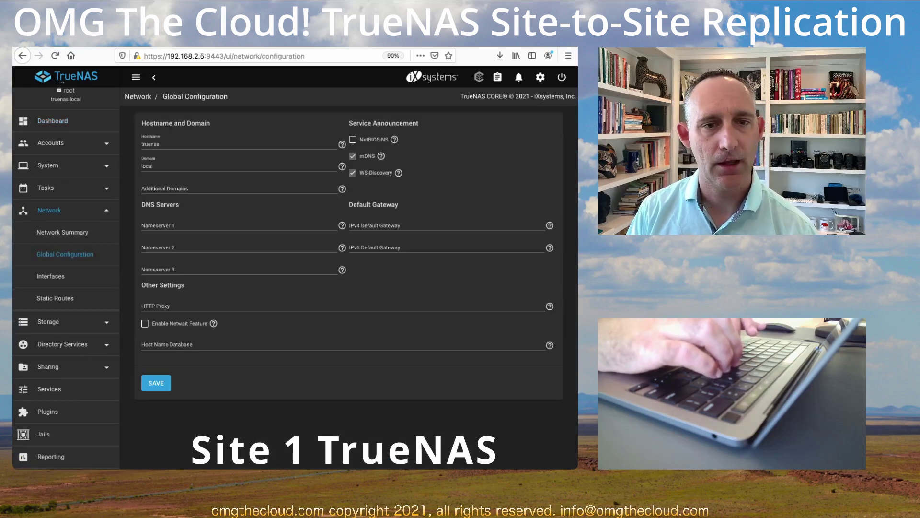
{"action": "left_click", "coordinate": [160, 144]}
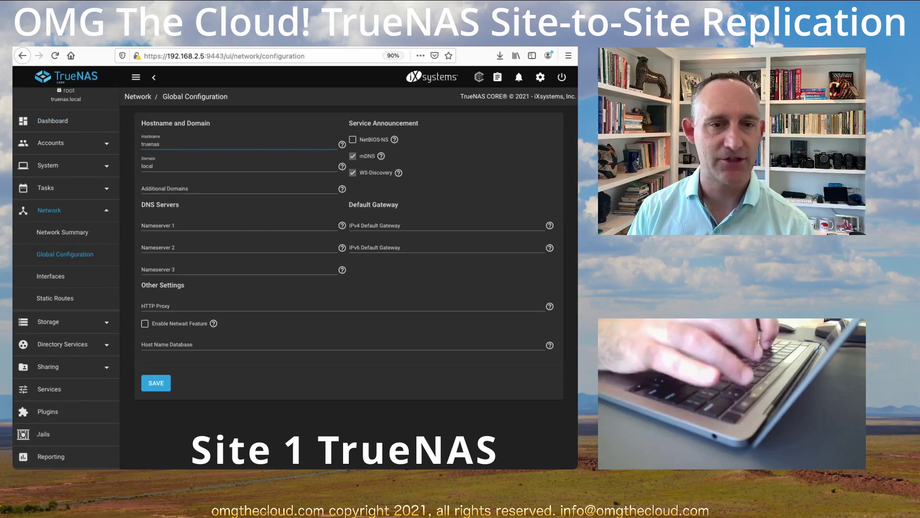
{"action": "type", "text": "-"}
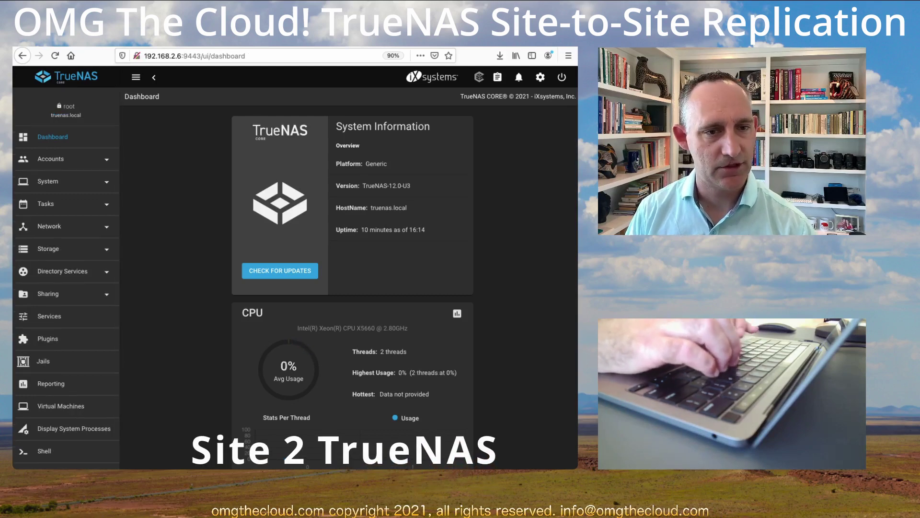
Switch to the Site 2 TrueNAS, set its hostname to truenas-S2 in the global network configuration and save it
{"action": "left_click", "coordinate": [49, 226]}
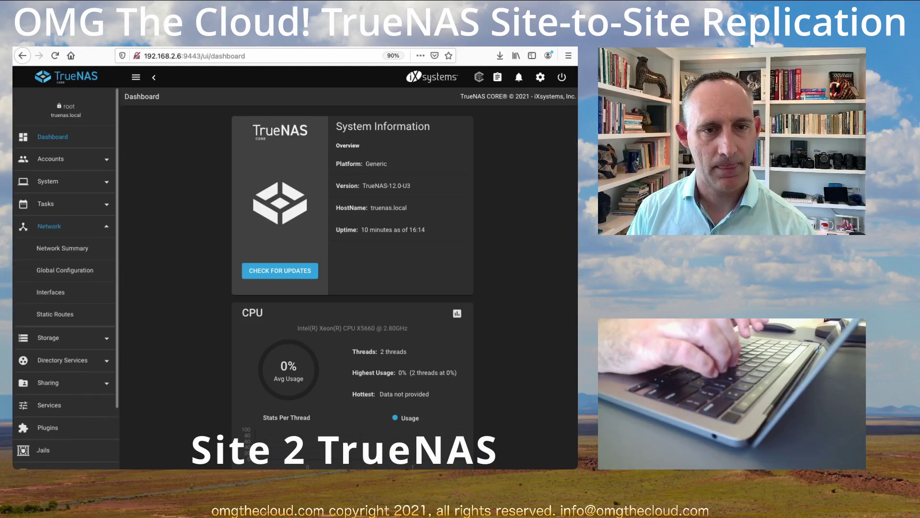
{"action": "left_click", "coordinate": [65, 270]}
{"action": "left_click", "coordinate": [160, 144]}
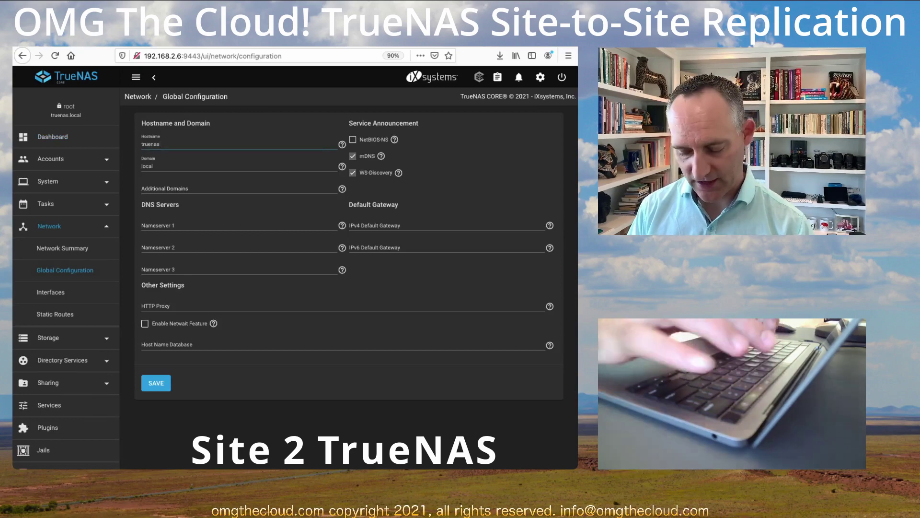
{"action": "type", "text": "-S2"}
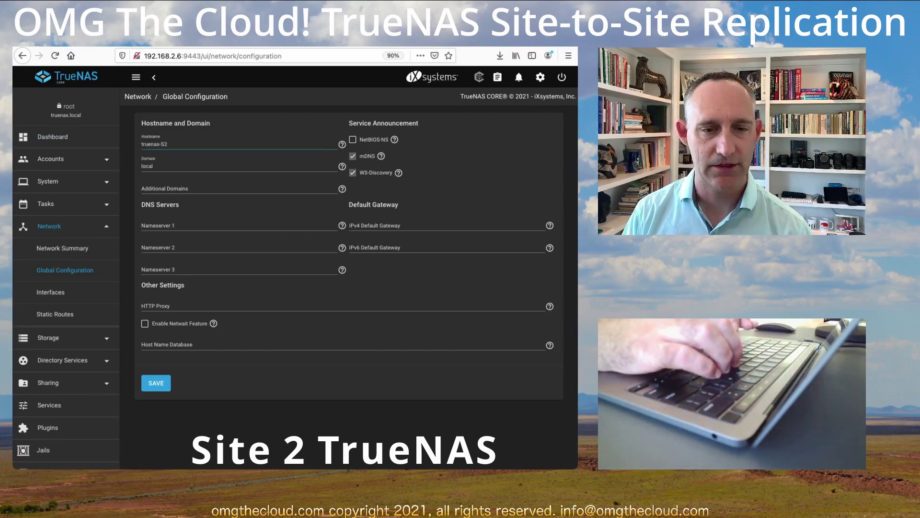
{"action": "key", "text": "Return"}
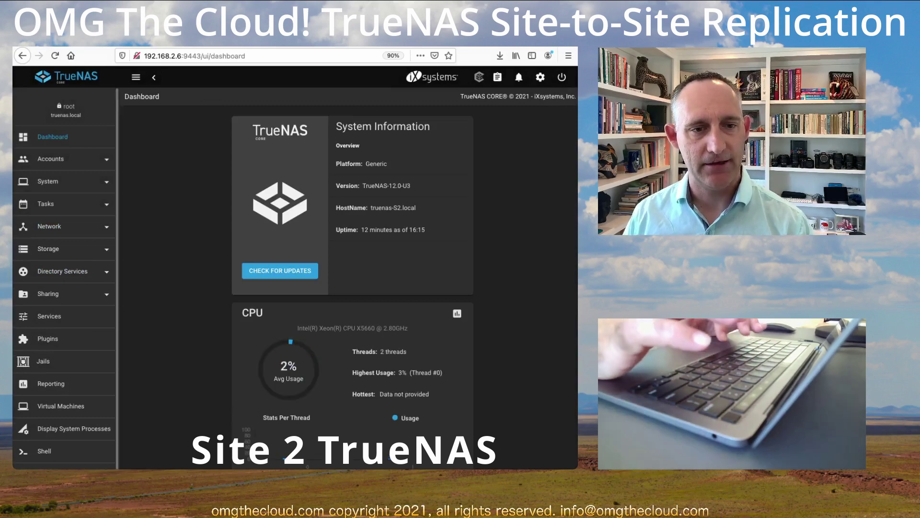
{"action": "left_click", "coordinate": [48, 249]}
{"action": "left_click", "coordinate": [44, 271]}
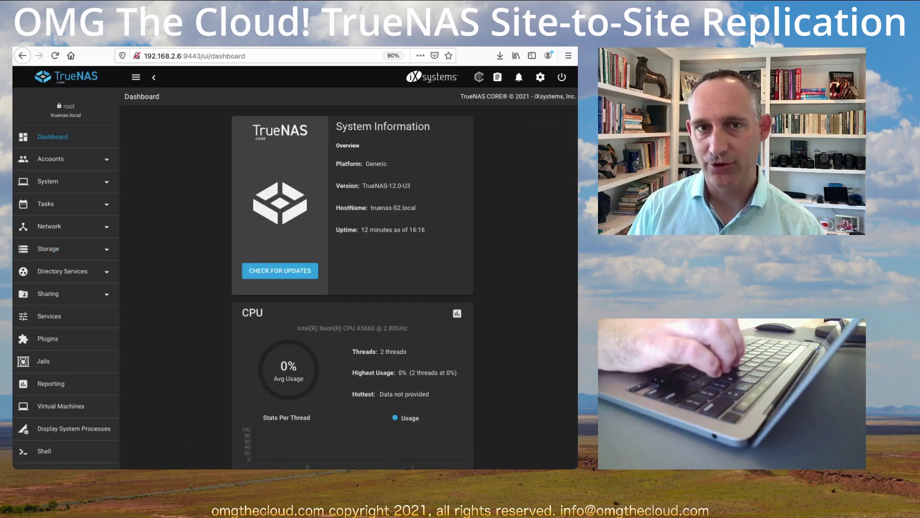
{"action": "scroll", "coordinate": [352, 288], "scroll_direction": "down", "scroll_amount": 2}
{"action": "scroll", "coordinate": [353, 287], "scroll_direction": "up", "scroll_amount": 2}
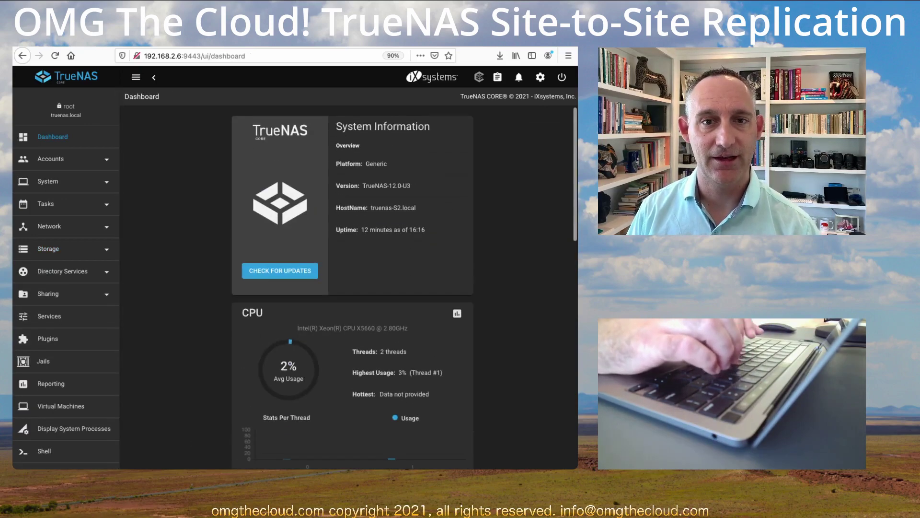
Test connectivity from the Site 1 TrueNAS shell by pinging 10.2.10.100, and stop the ping after a few replies
{"action": "key", "text": "ctrl+Tab"}
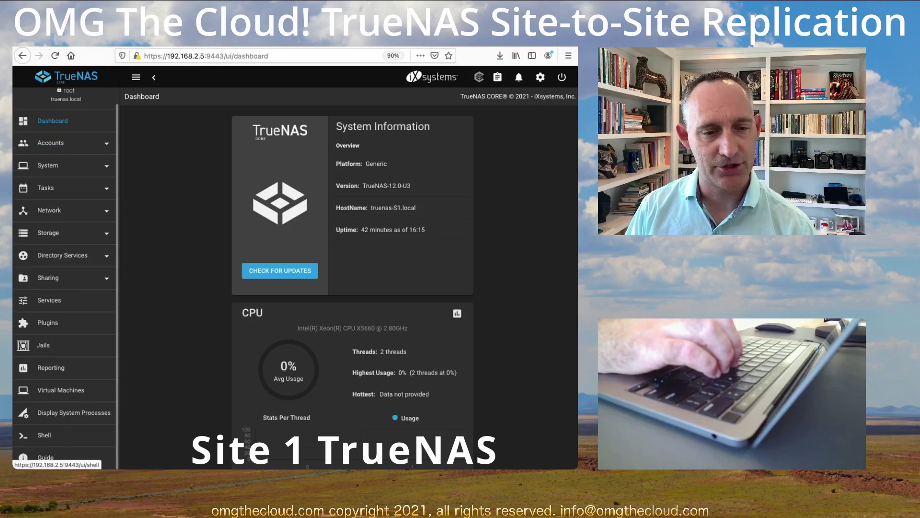
{"action": "left_click", "coordinate": [44, 434]}
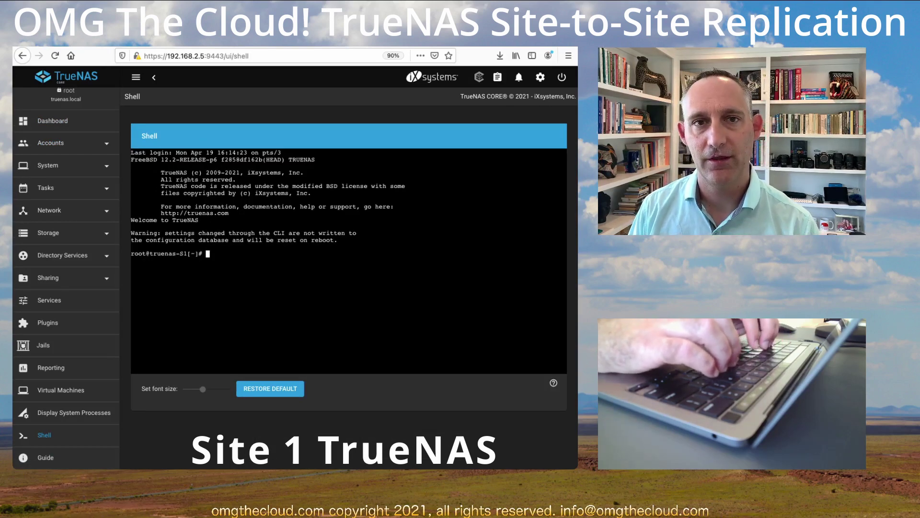
{"action": "type", "text": "ping "}
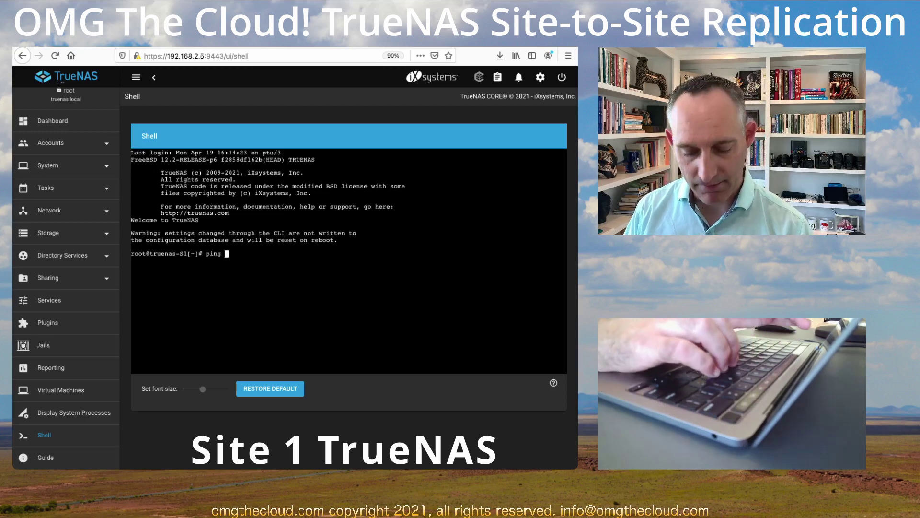
{"action": "type", "text": "10."}
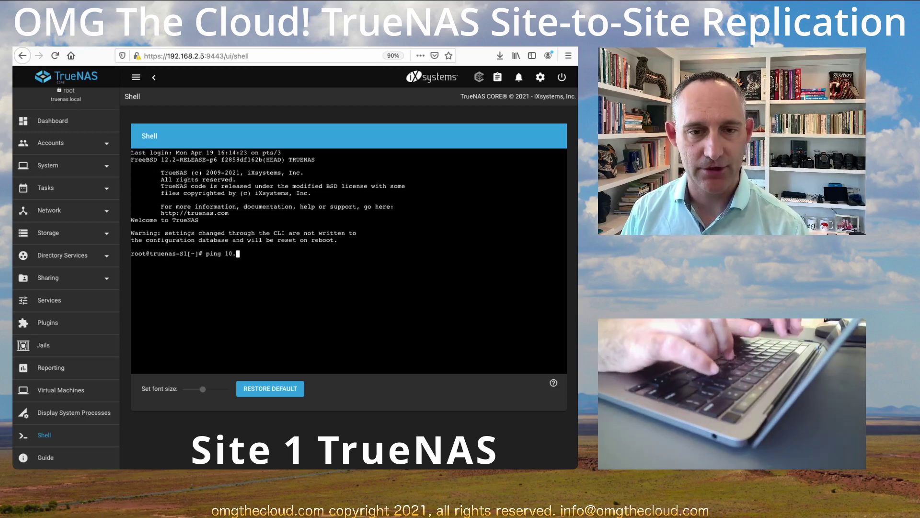
{"action": "type", "text": "2.10.100"}
{"action": "key", "text": "Return"}
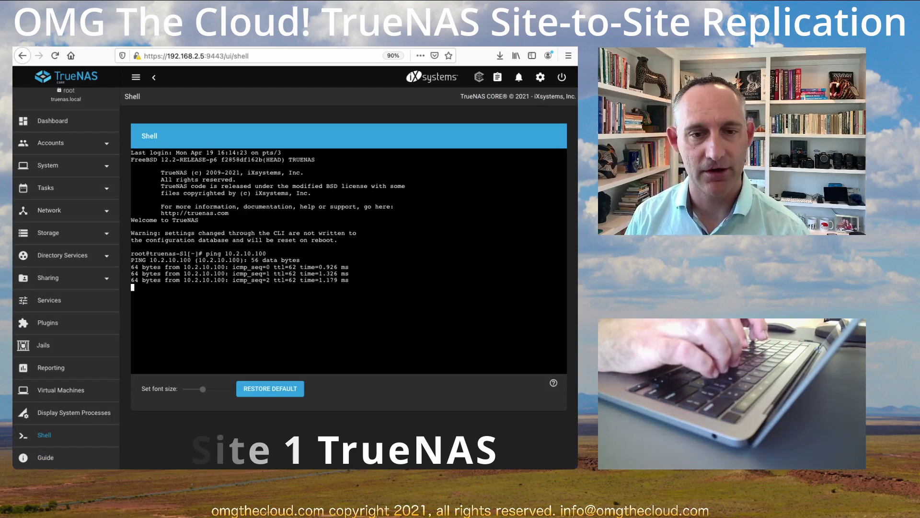
{"action": "key", "text": "ctrl+c"}
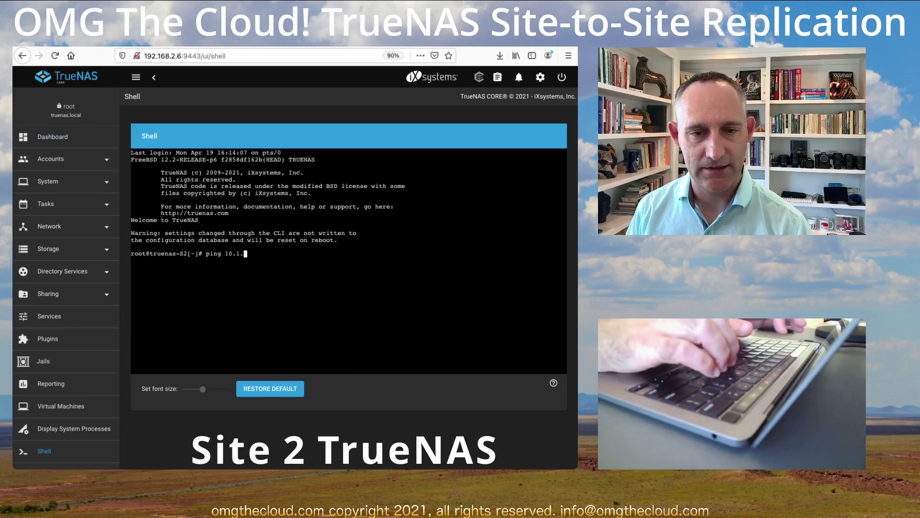
Test connectivity from the Site 2 TrueNAS shell by pinging 10.1.10.100, and stop the ping after a few replies
{"action": "type", "text": "10.100"}
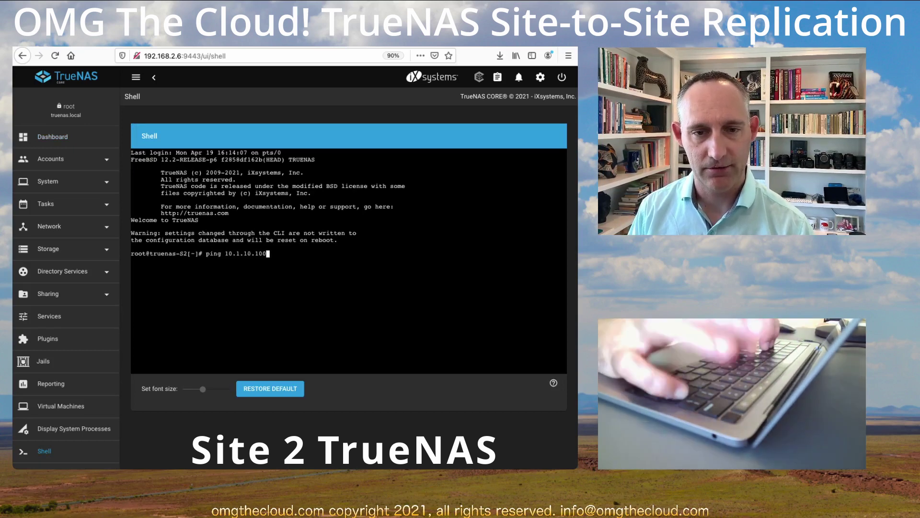
{"action": "key", "text": "Return"}
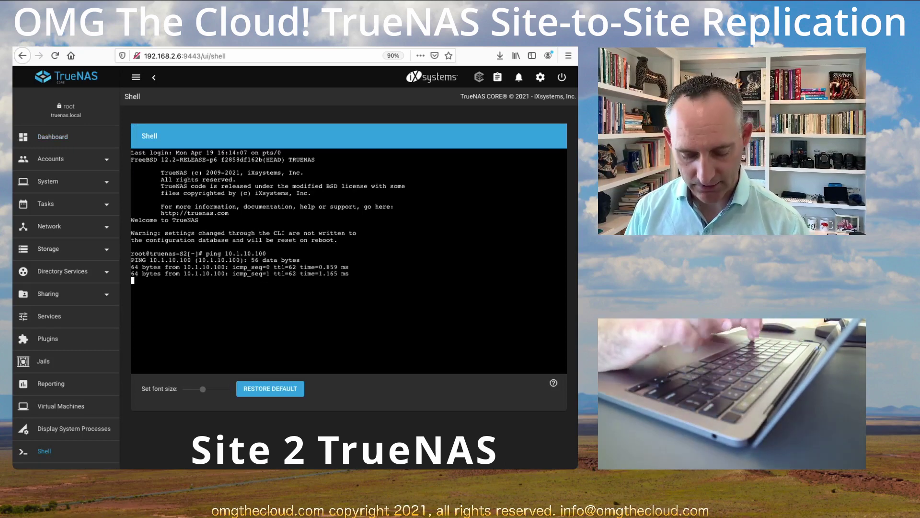
{"action": "key", "text": "ctrl+c"}
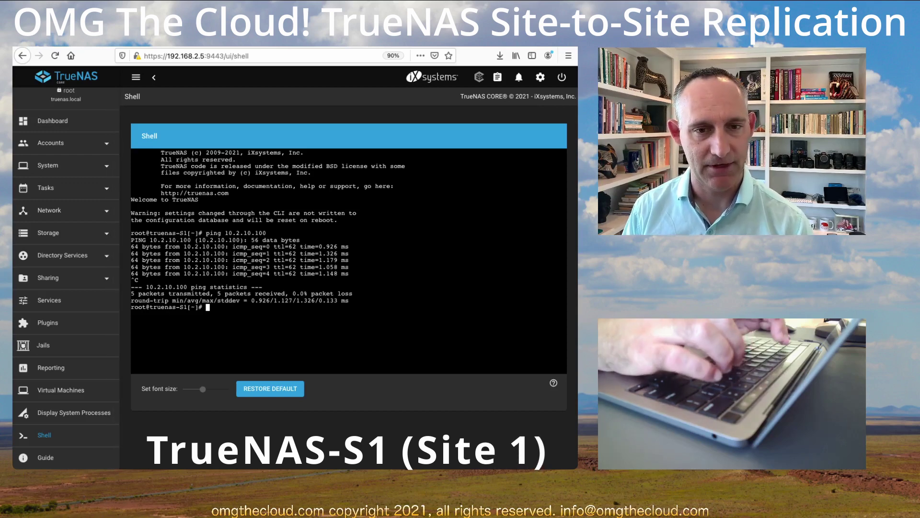
{"action": "type", "text": "cd /mnt/LABPOOL/M"}
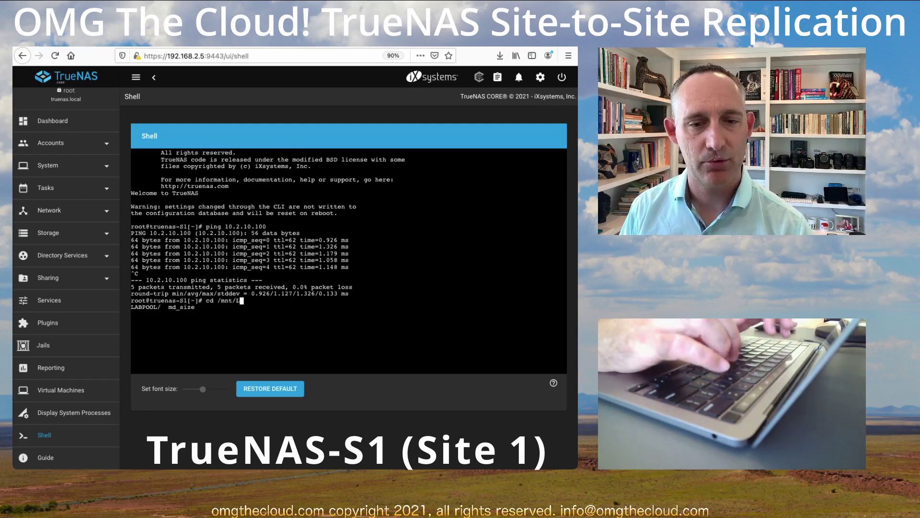
{"action": "type", "text": "edia"}
{"action": "key", "text": "Return"}
{"action": "type", "text": "ls"}
{"action": "key", "text": "Return"}
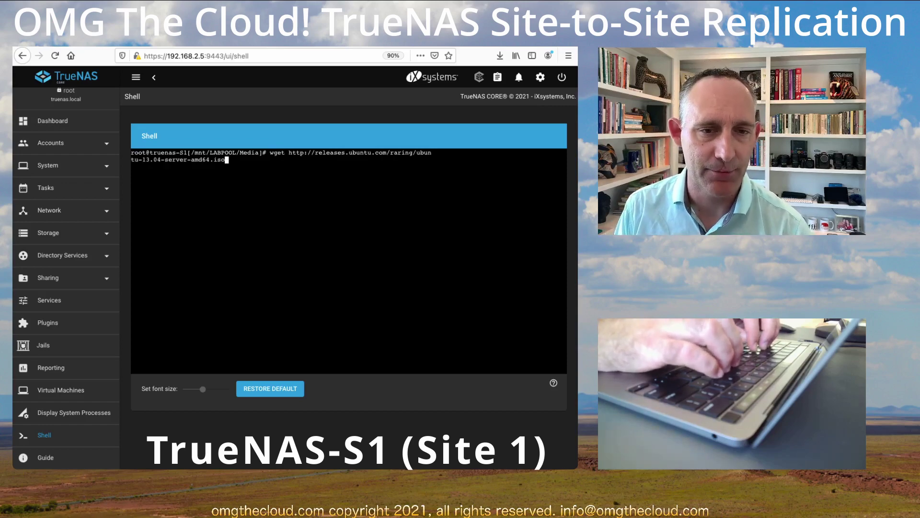
{"action": "key", "text": "Return"}
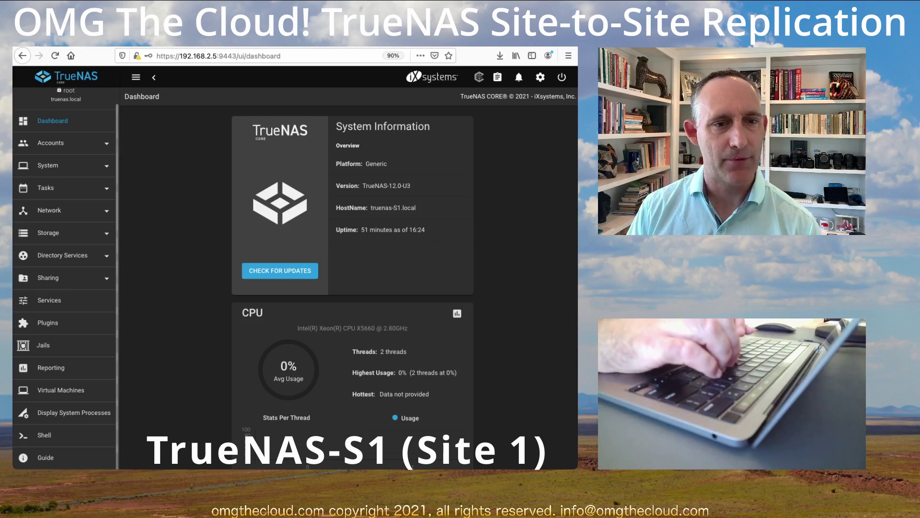
Add a replication task on Site 1 with LABPOOL/Media on this system as source and a different system as destination
{"action": "left_click", "coordinate": [45, 188]}
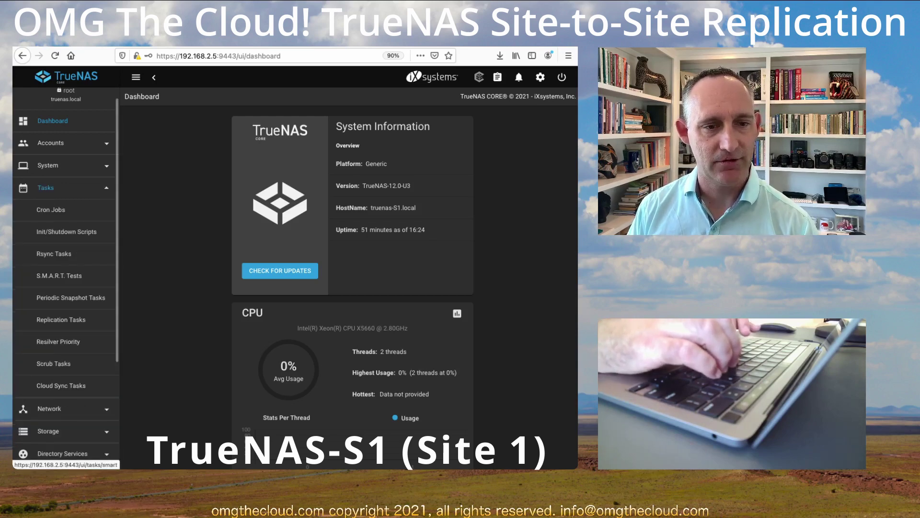
{"action": "left_click", "coordinate": [61, 320]}
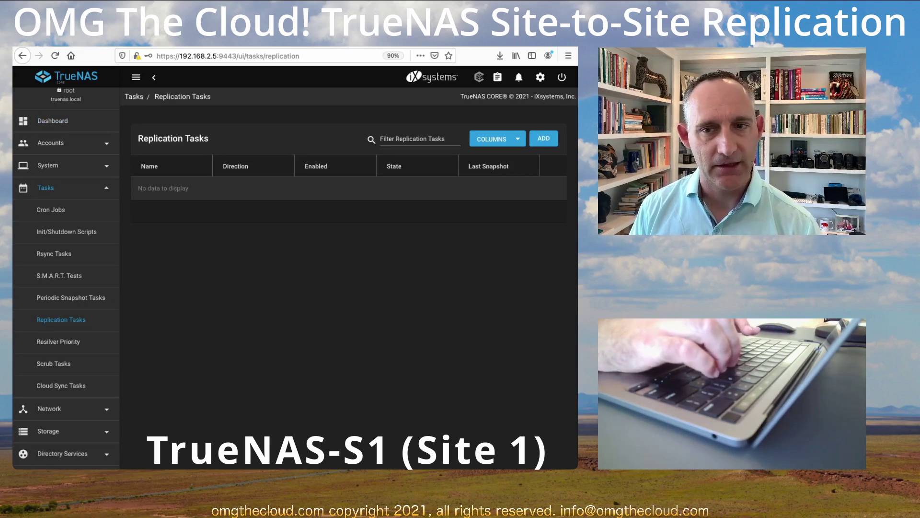
{"action": "left_click", "coordinate": [543, 138]}
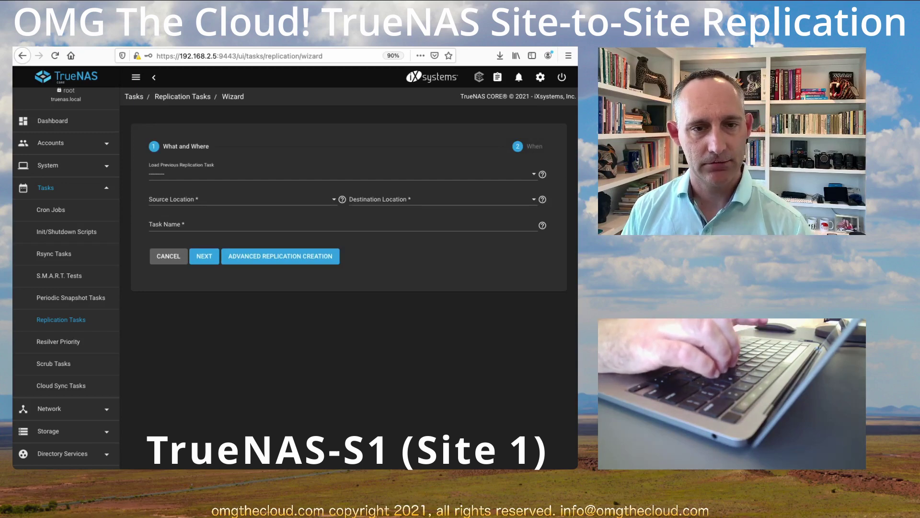
{"action": "left_click", "coordinate": [242, 199]}
{"action": "left_click", "coordinate": [242, 202]}
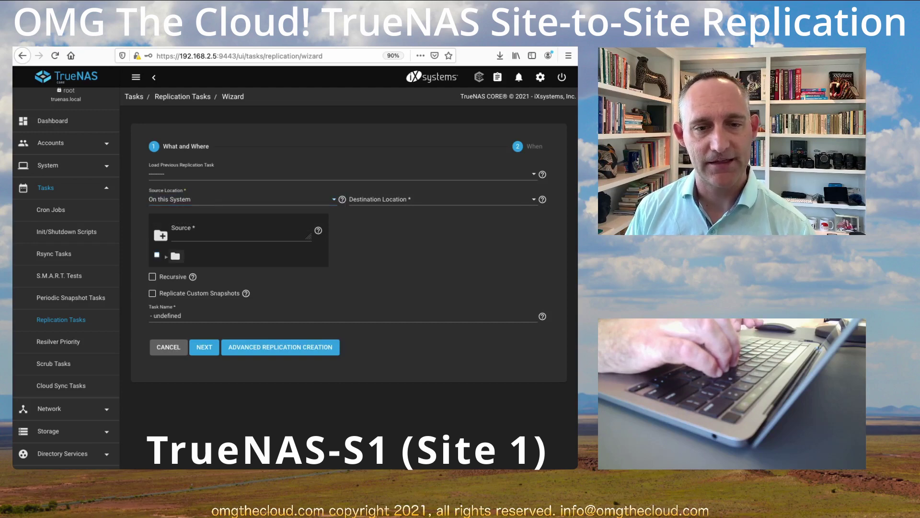
{"action": "left_click", "coordinate": [175, 270]}
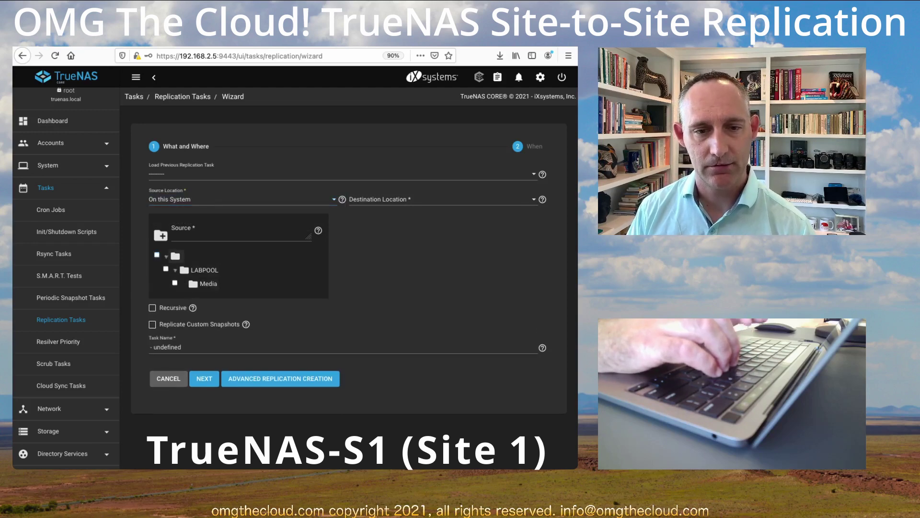
{"action": "left_click", "coordinate": [174, 283]}
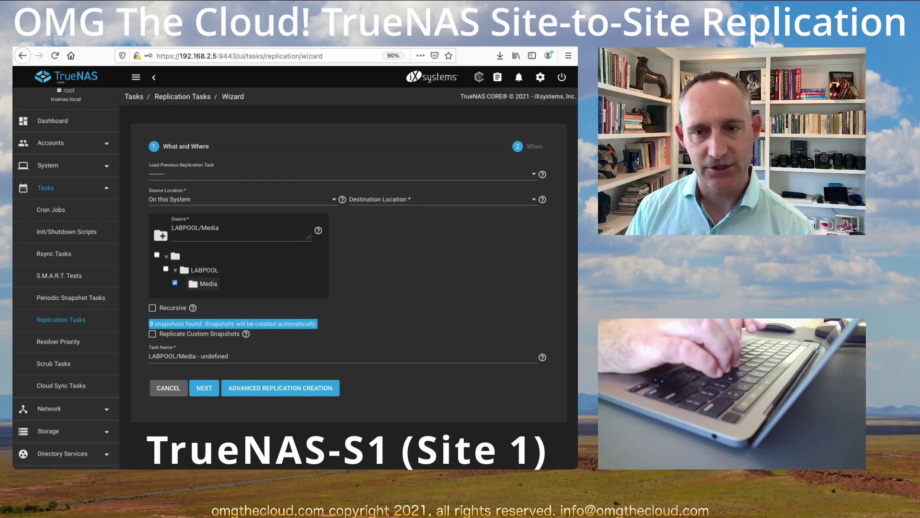
{"action": "left_click", "coordinate": [441, 199]}
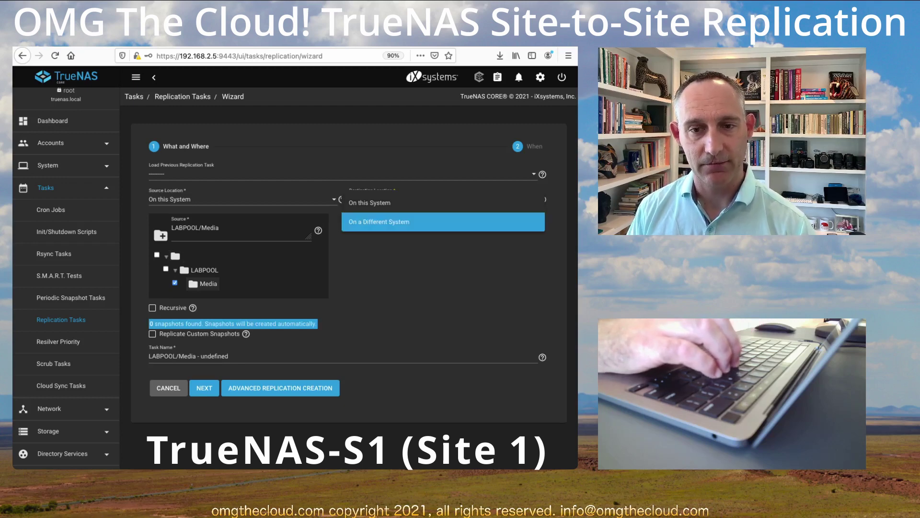
{"action": "left_click", "coordinate": [378, 221]}
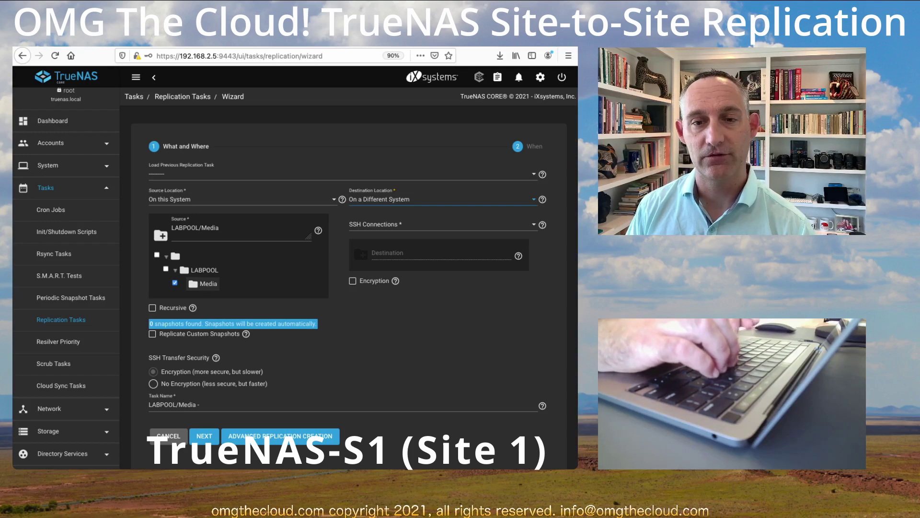
Start a new SSH connection for the replication destination and name it TrueNAS-S2-SSH
{"action": "left_click", "coordinate": [374, 224]}
{"action": "key", "text": "Return"}
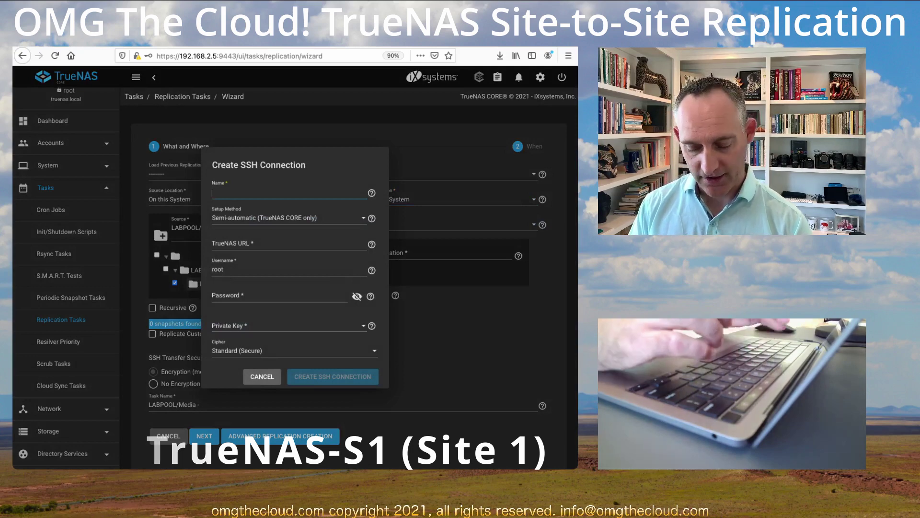
{"action": "type", "text": "TrueNAS"}
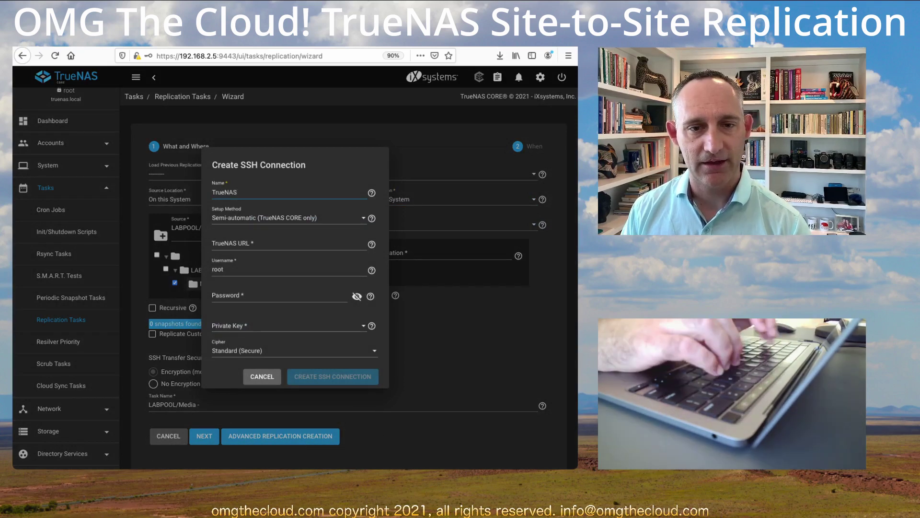
{"action": "type", "text": "-S2-"}
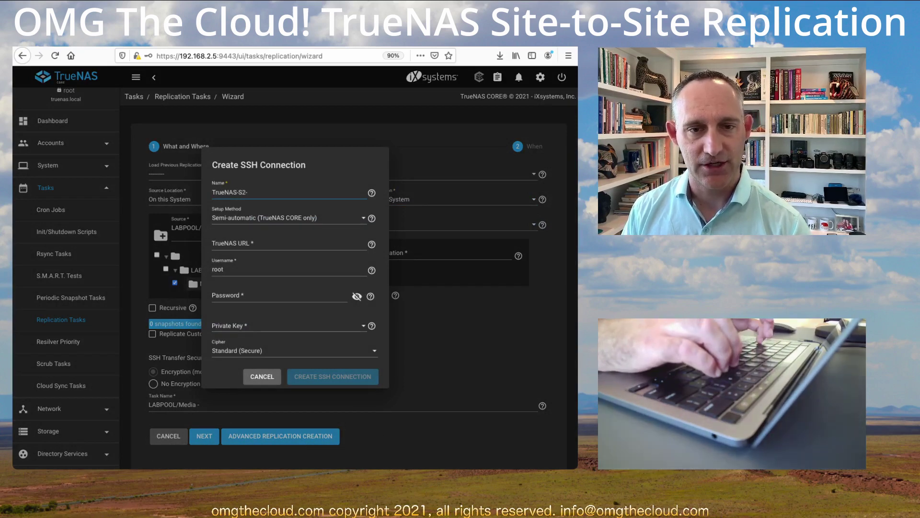
{"action": "type", "text": "SSH"}
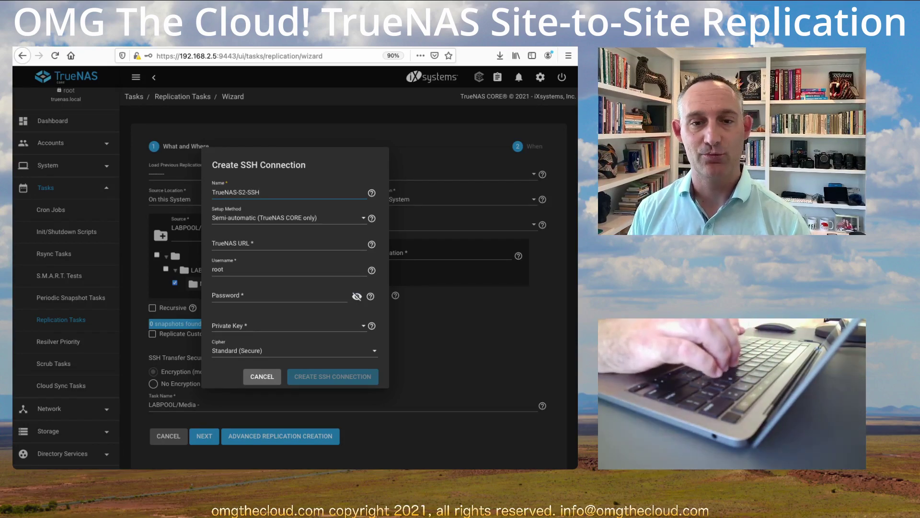
{"action": "left_click", "coordinate": [212, 244]}
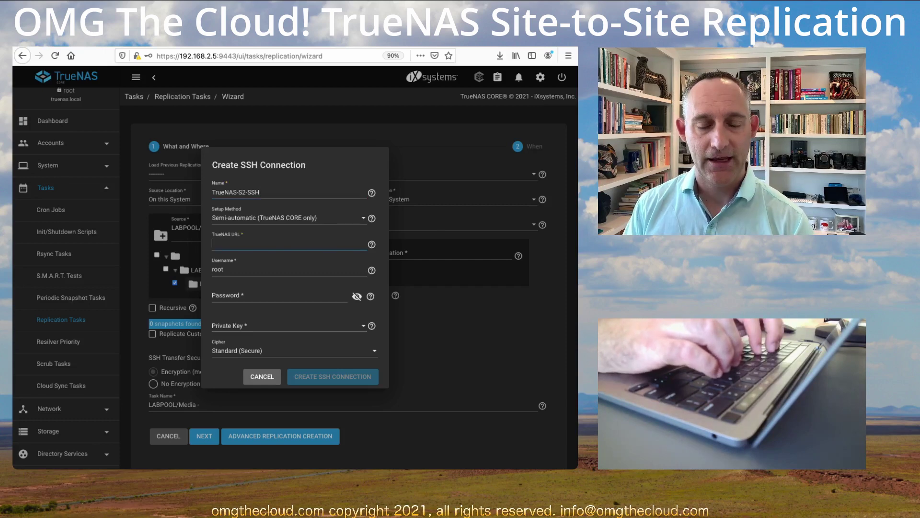
{"action": "type", "text": "g"}
{"action": "key", "text": "BackSpace"}
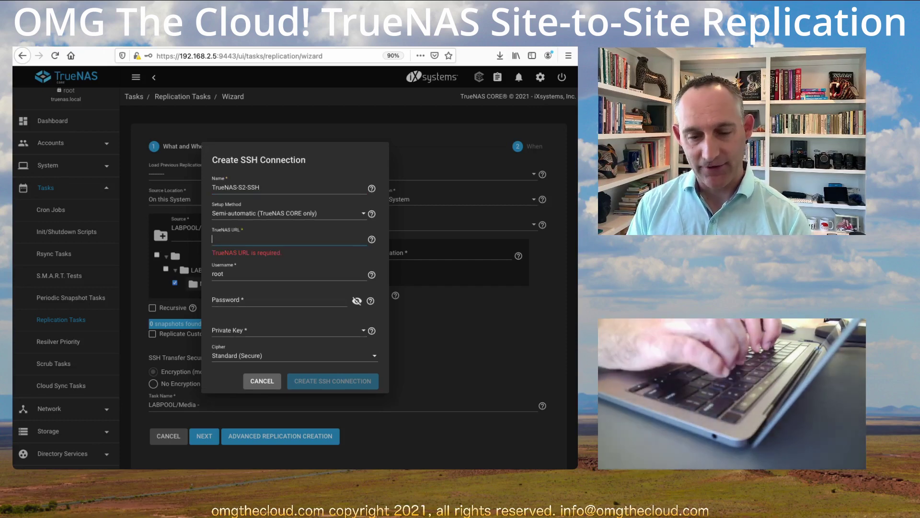
{"action": "type", "text": "https://"}
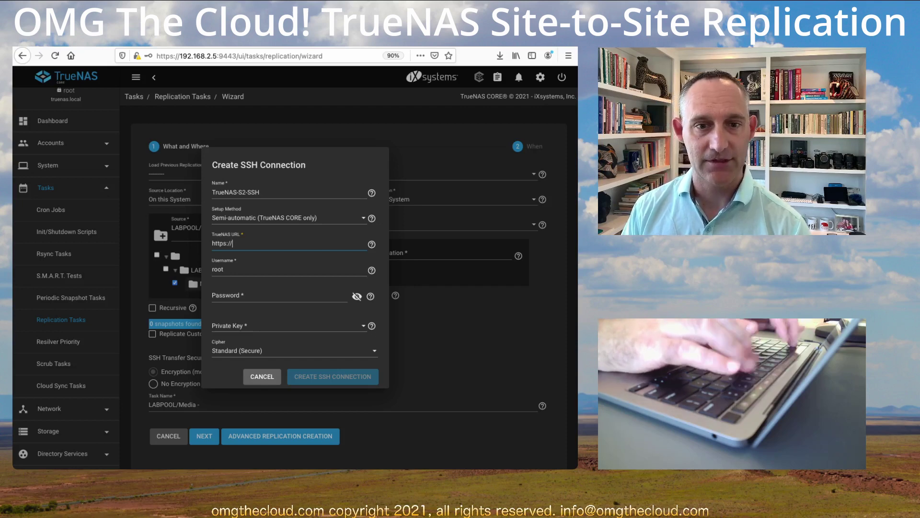
{"action": "type", "text": "10.2.10.100"}
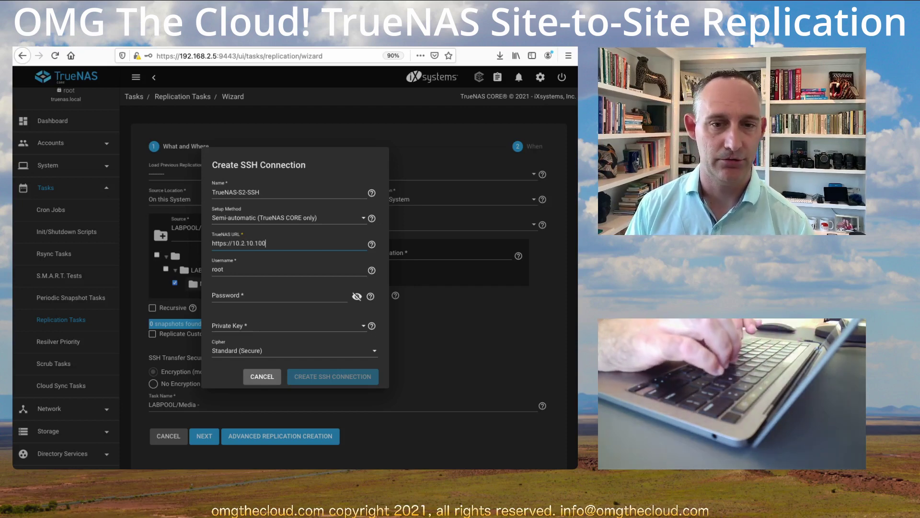
Keep the root username, enter the account password, choose Generate New for the private key, and create the SSH connection
{"action": "key", "text": "Tab"}
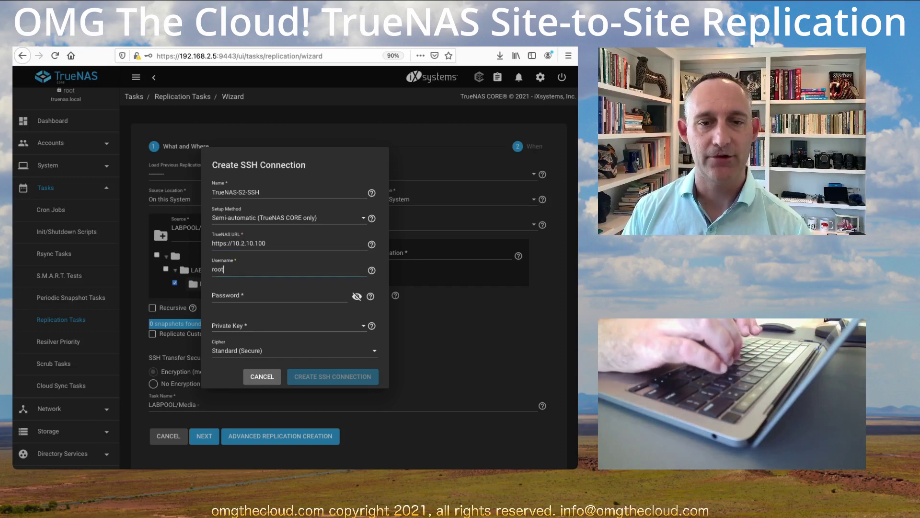
{"action": "key", "text": "Tab"}
{"action": "type", "text": "********"}
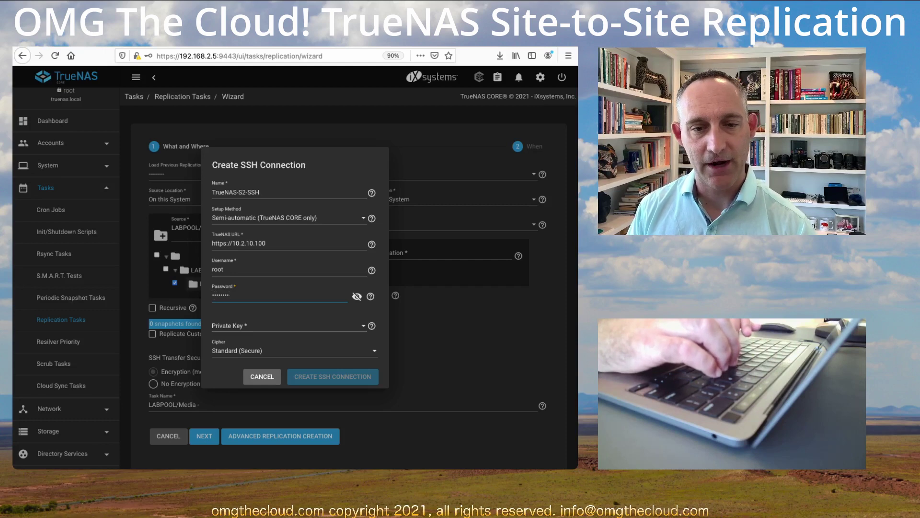
{"action": "left_click", "coordinate": [287, 325]}
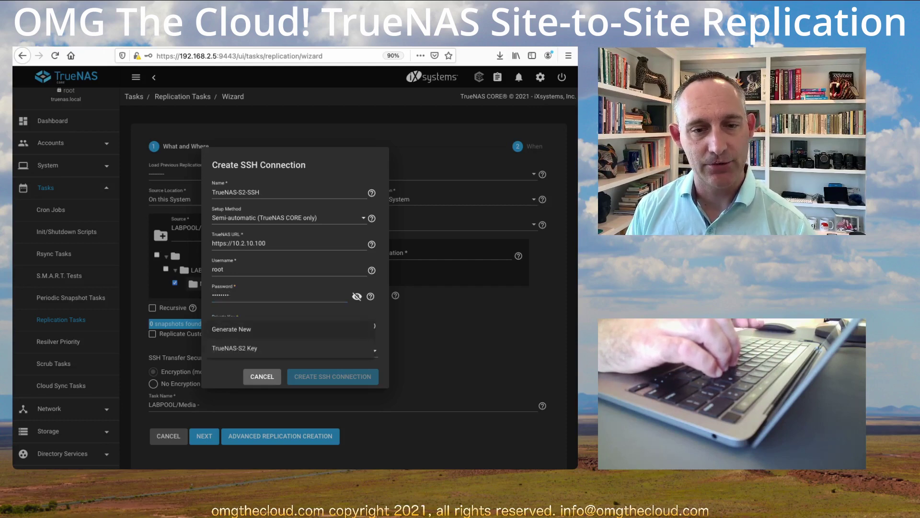
{"action": "key", "text": "Return"}
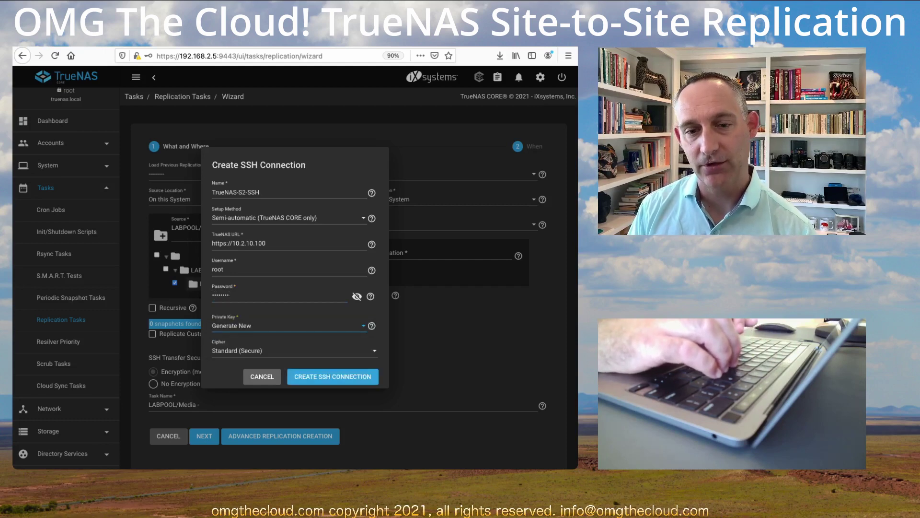
{"action": "key", "text": "Return"}
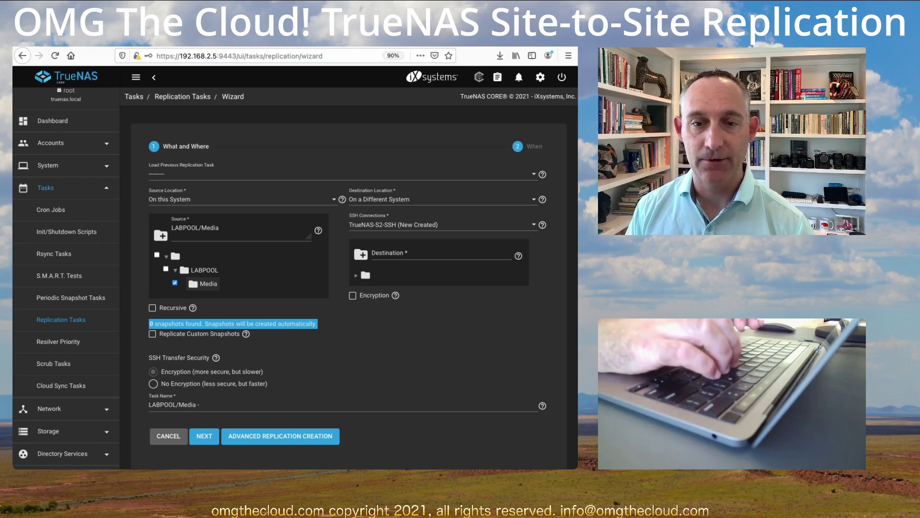
Choose LABPOOL/Media on the remote system as the replication destination and proceed to the scheduling stage
{"action": "left_click", "coordinate": [355, 275]}
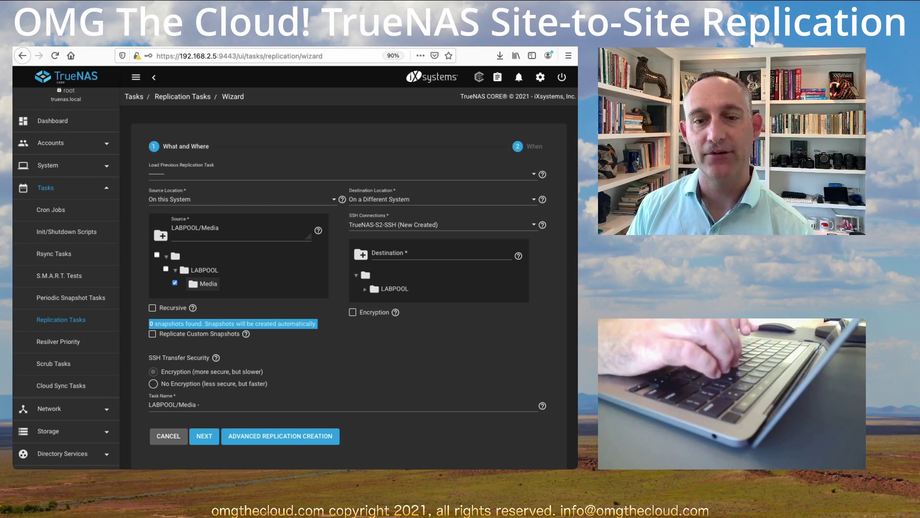
{"action": "left_click", "coordinate": [365, 289]}
{"action": "left_click", "coordinate": [398, 303]}
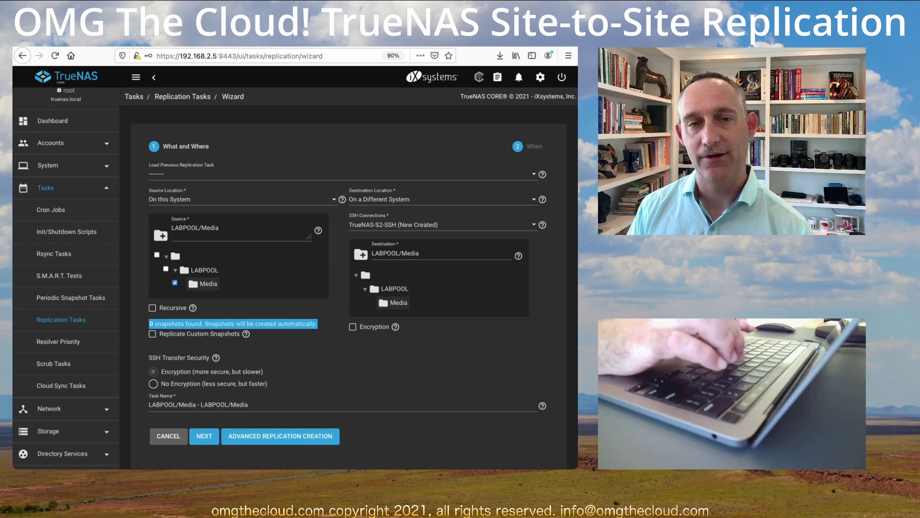
{"action": "scroll", "coordinate": [349, 290], "scroll_direction": "down", "scroll_amount": 1}
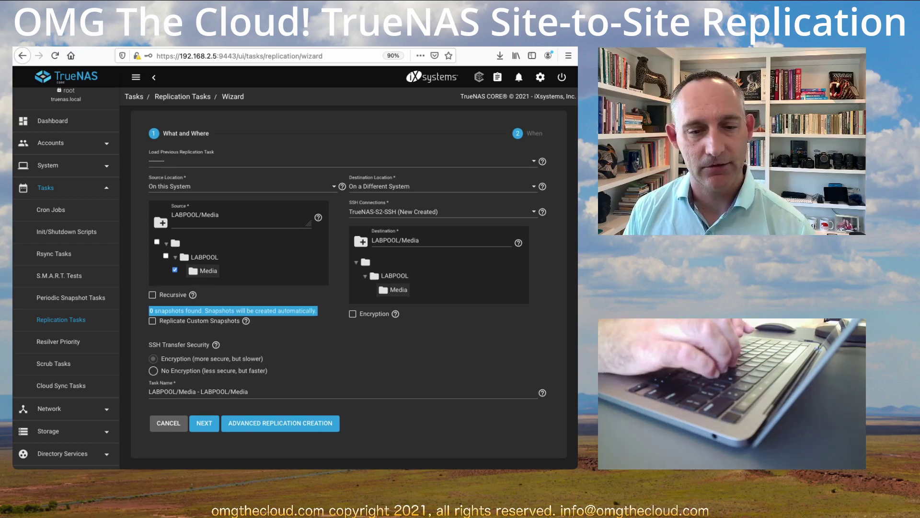
{"action": "left_click", "coordinate": [204, 423]}
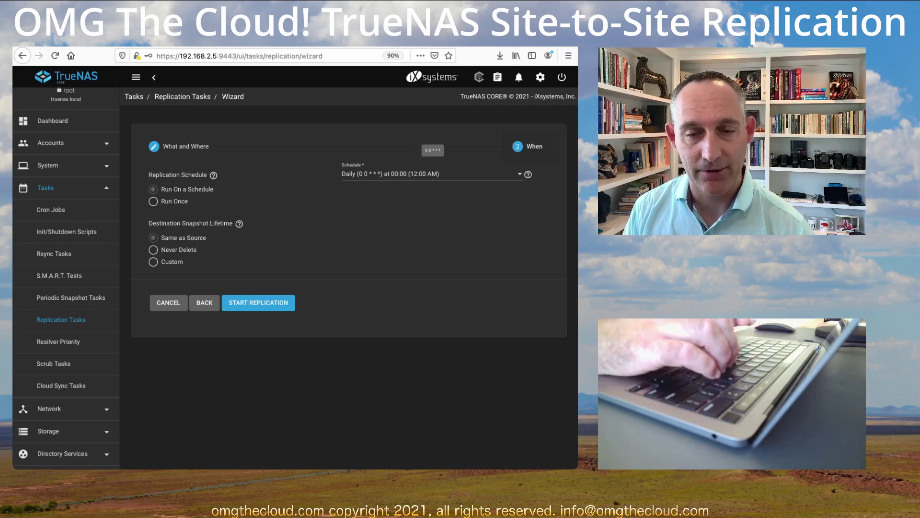
Keep the replication schedule at Daily at 00:00 and start the replication to create the task
{"action": "left_click", "coordinate": [432, 173]}
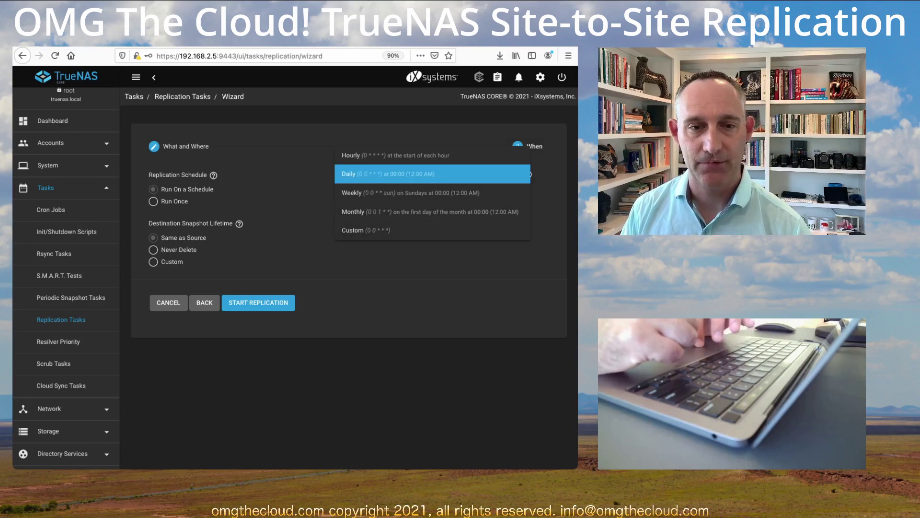
{"action": "key", "text": "Return"}
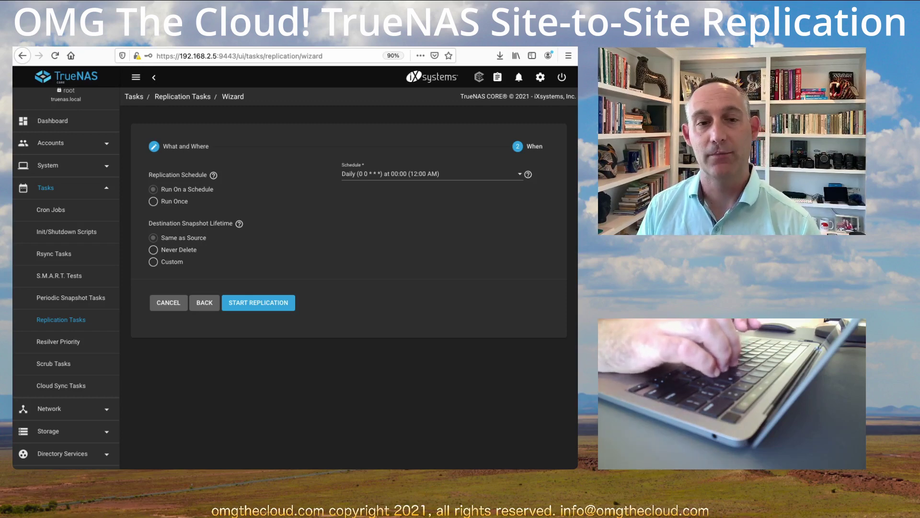
{"action": "key", "text": "Return"}
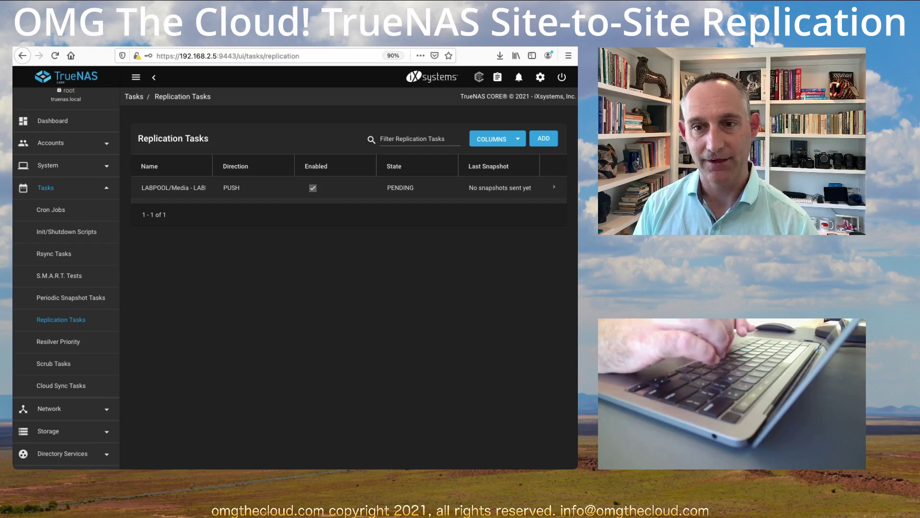
Run the LABPOOL/Media replication task immediately, confirm the run, and dismiss the start notice
{"action": "left_click", "coordinate": [554, 187]}
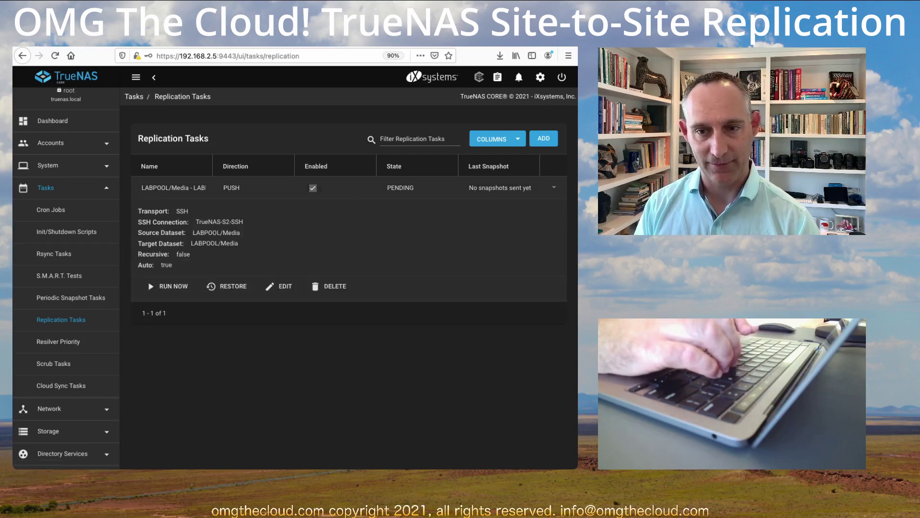
{"action": "left_click", "coordinate": [168, 286]}
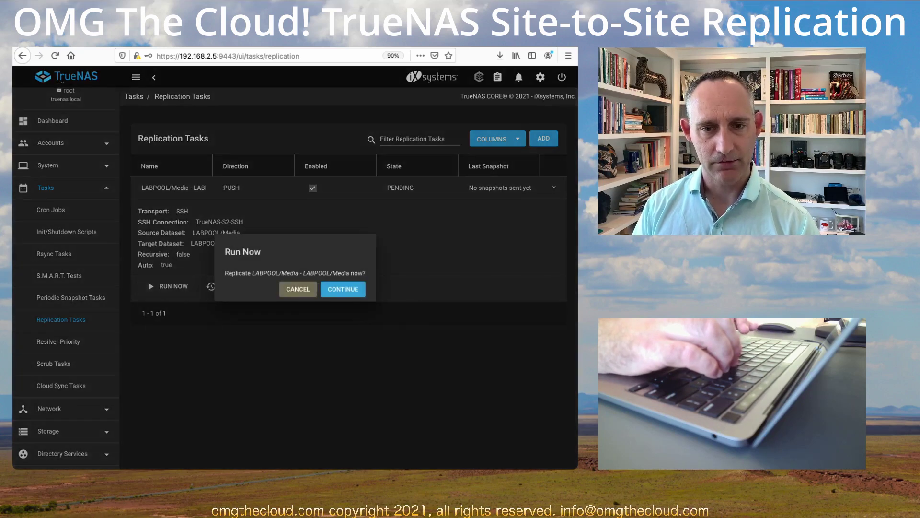
{"action": "left_click", "coordinate": [343, 289]}
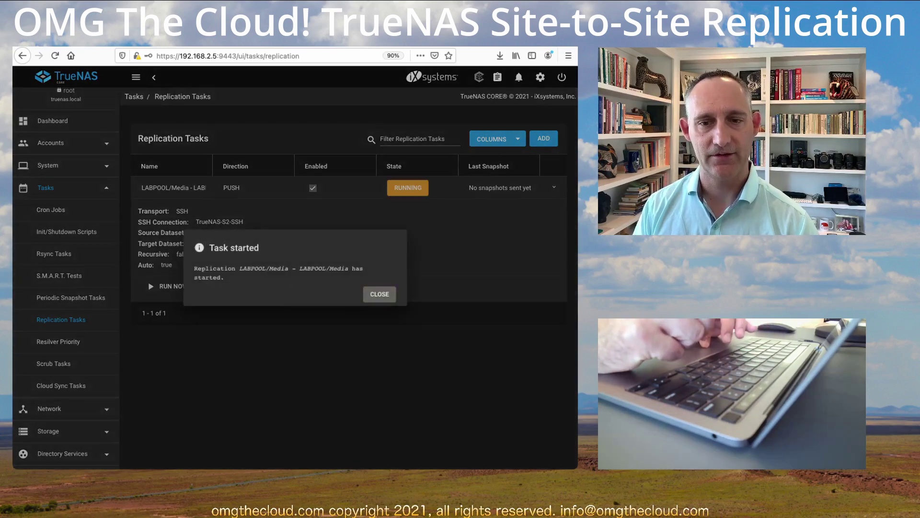
{"action": "key", "text": "Return"}
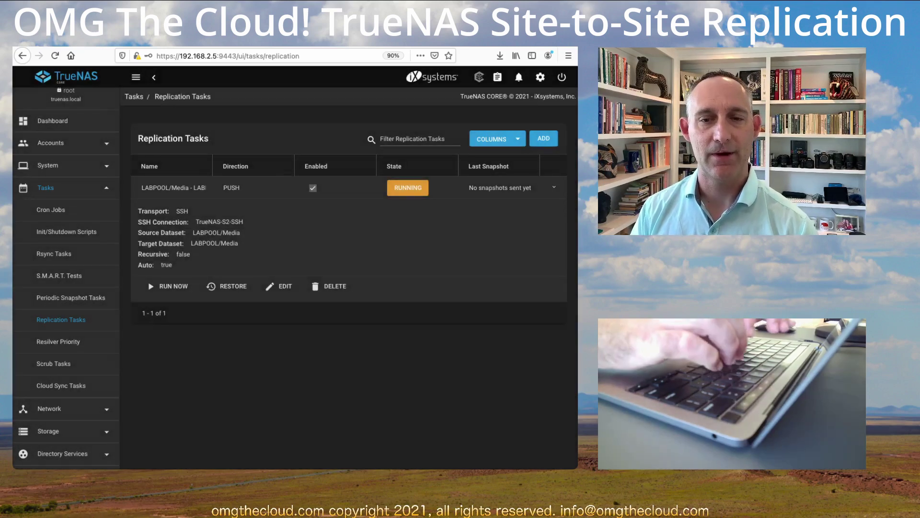
Check the traffic graphs in pfSense, and return to the Site 1 TrueNAS to check the replication task's state
{"action": "key", "text": "ctrl+Tab"}
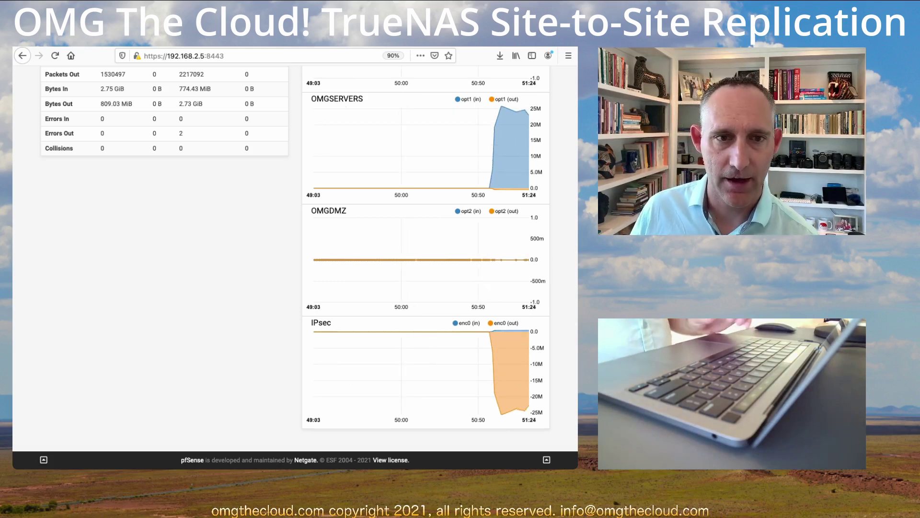
{"action": "key", "text": "ctrl+Tab"}
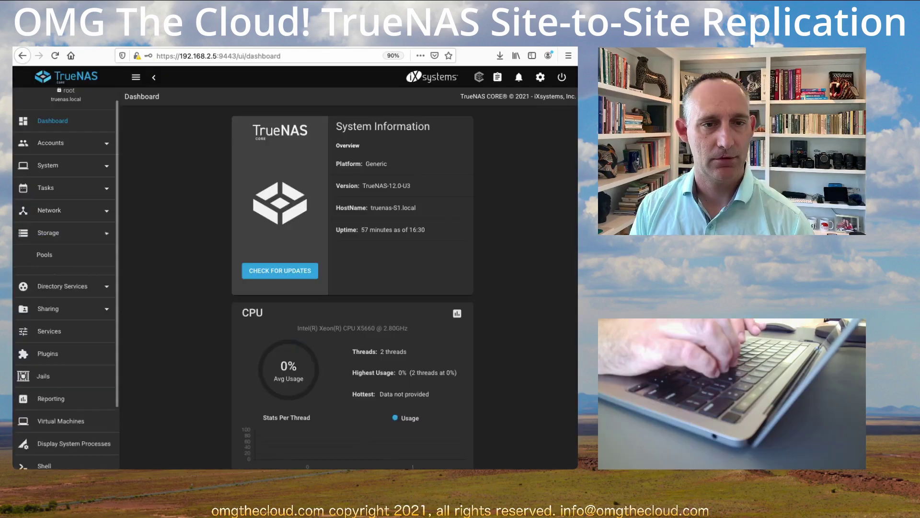
{"action": "left_click", "coordinate": [65, 188]}
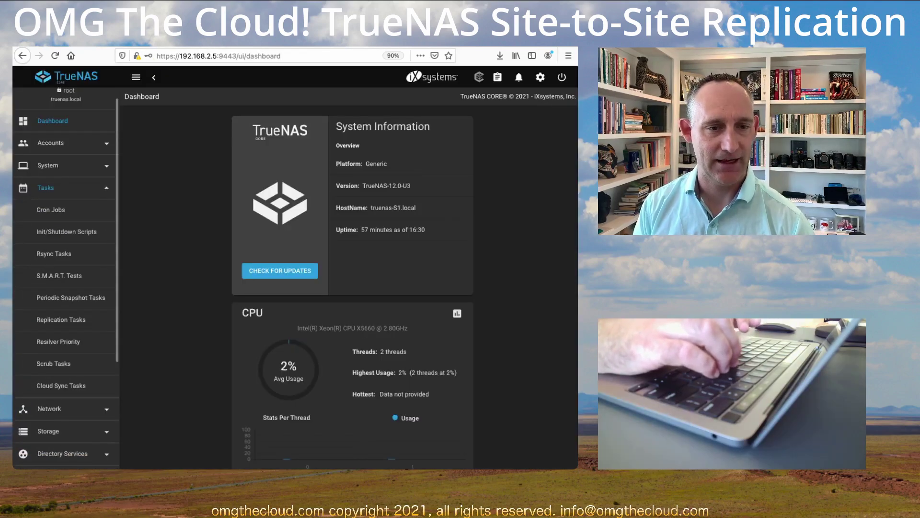
{"action": "left_click", "coordinate": [60, 319]}
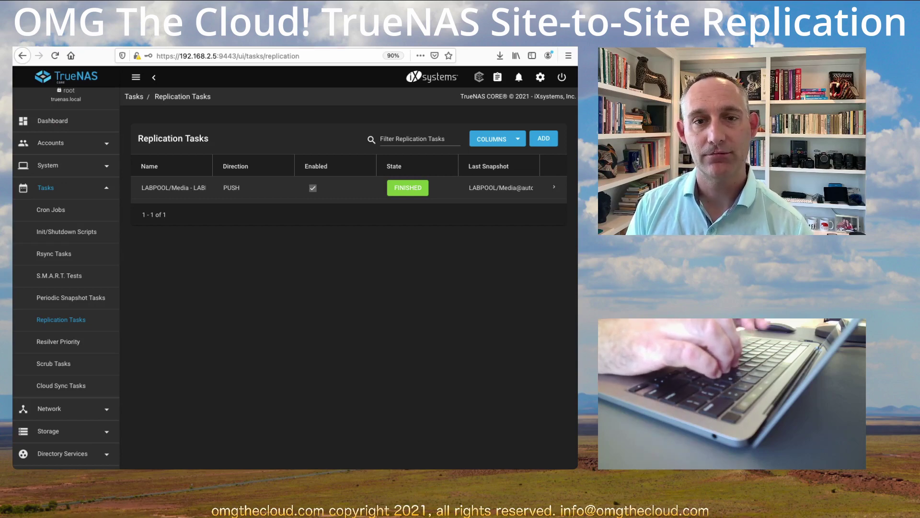
On the Site 2 TrueNAS, examine the LABPOOL pool with its Media dataset and the details of the LABPOOL/Media snapshot
{"action": "key", "text": "ctrl+Tab"}
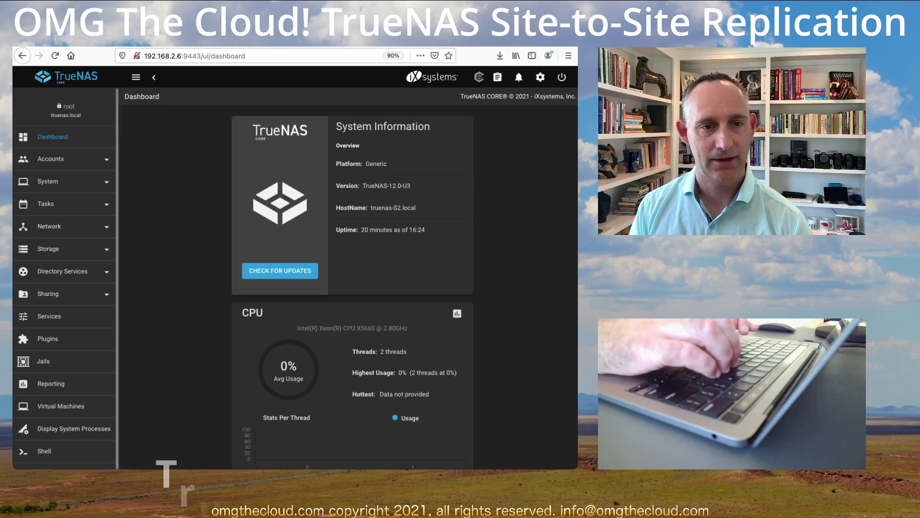
{"action": "left_click", "coordinate": [66, 249]}
{"action": "left_click", "coordinate": [44, 270]}
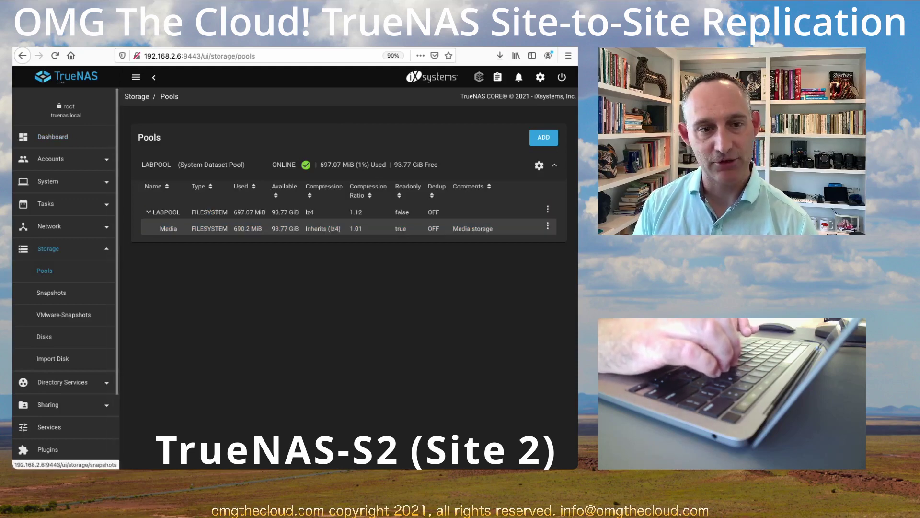
{"action": "left_click", "coordinate": [51, 292]}
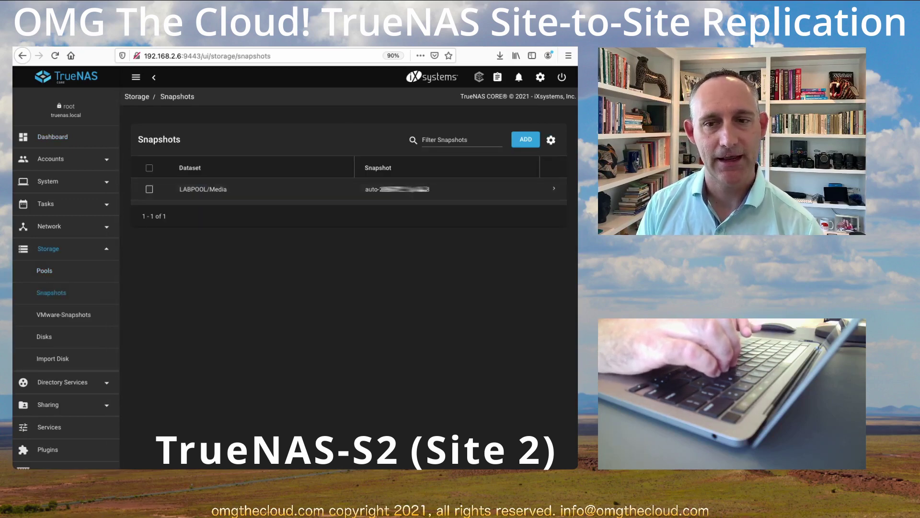
{"action": "left_click", "coordinate": [555, 188]}
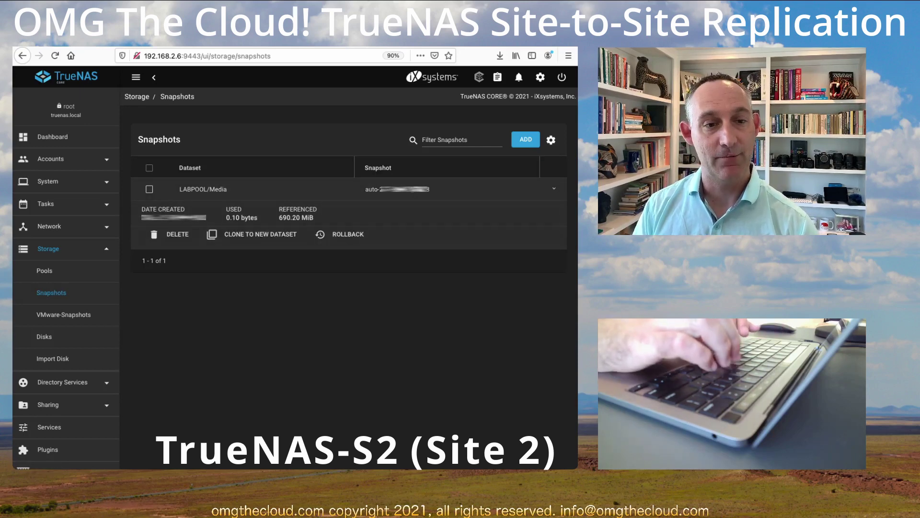
{"action": "left_click", "coordinate": [44, 271]}
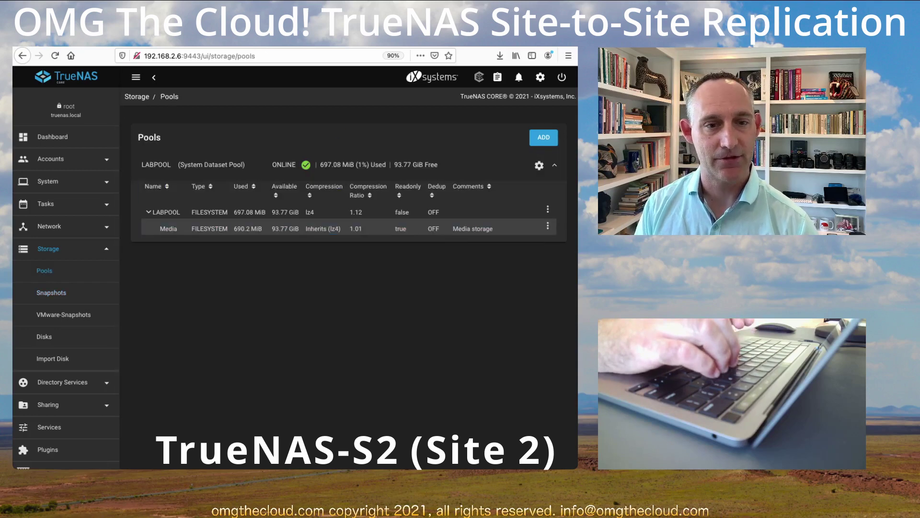
{"action": "left_click", "coordinate": [168, 228]}
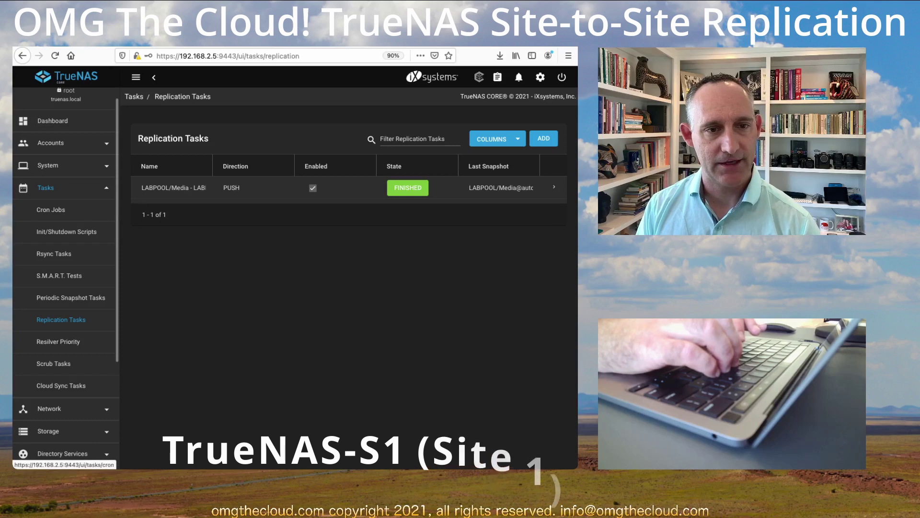
On the Site 1 TrueNAS, examine the details of the LABPOOL/Media snapshot
{"action": "left_click", "coordinate": [46, 187]}
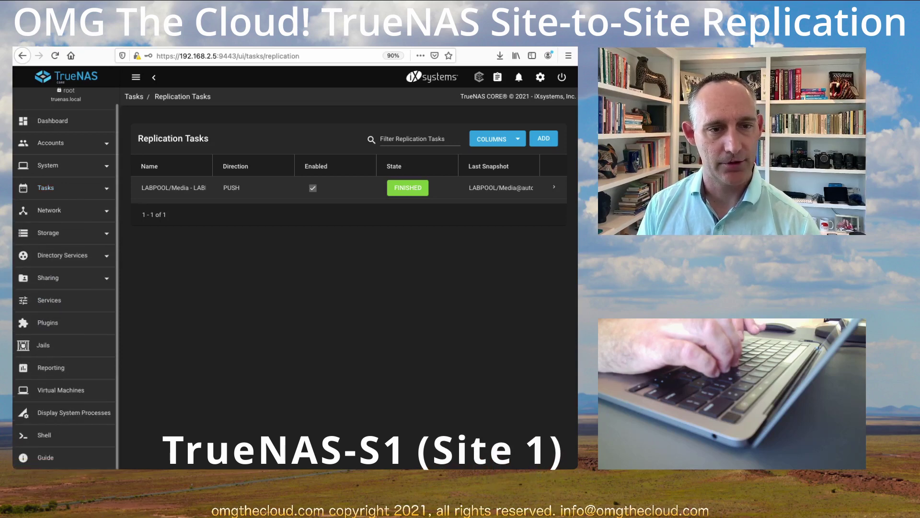
{"action": "left_click", "coordinate": [48, 232]}
{"action": "left_click", "coordinate": [51, 277]}
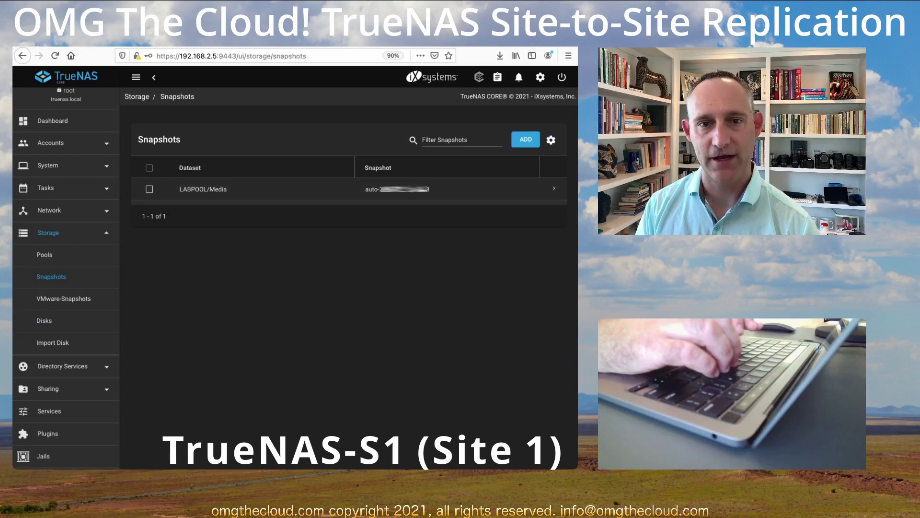
{"action": "left_click", "coordinate": [554, 188]}
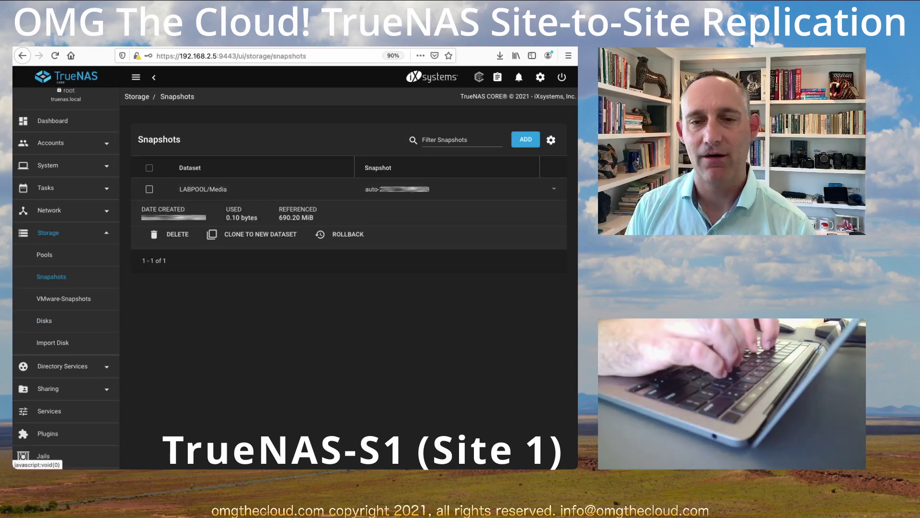